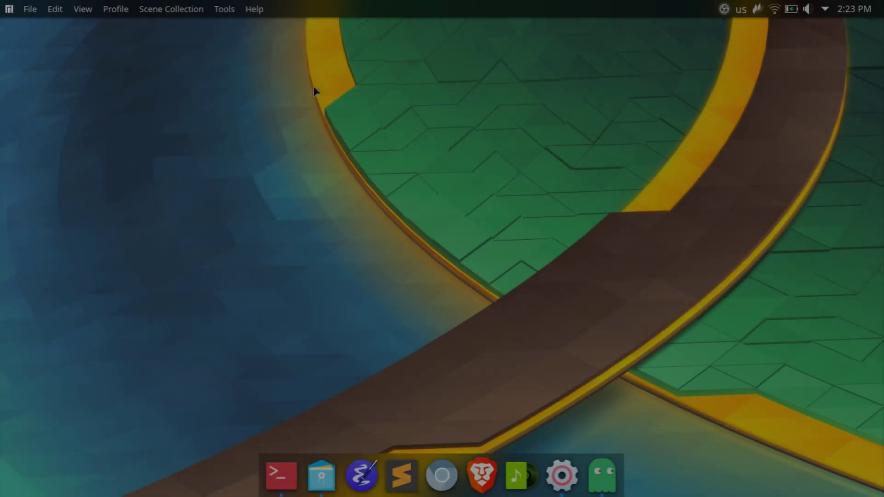
right_click(306, 86)
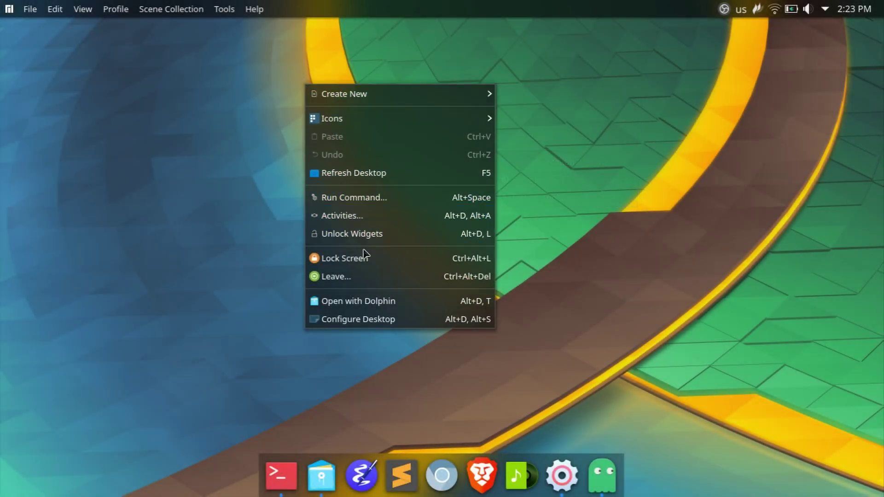
left_click(242, 349)
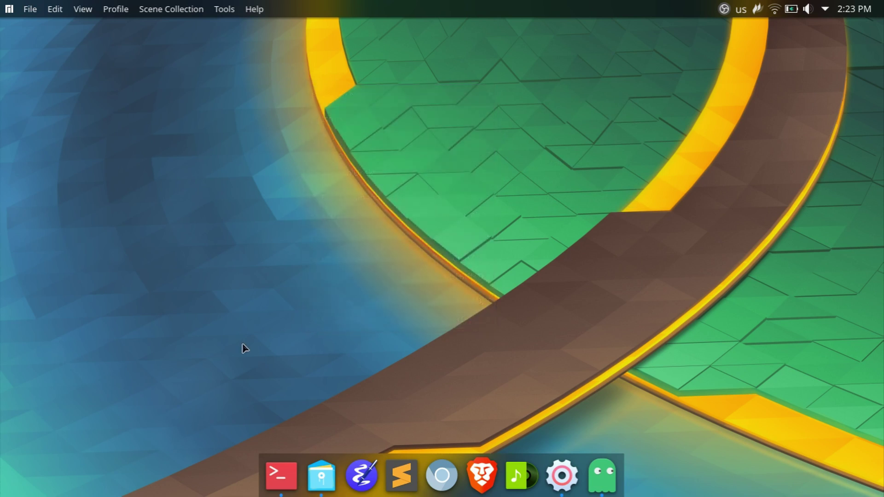
Bring up Konsole with its screenfetch output, show it maximized and restored, and close it.
left_click(281, 475)
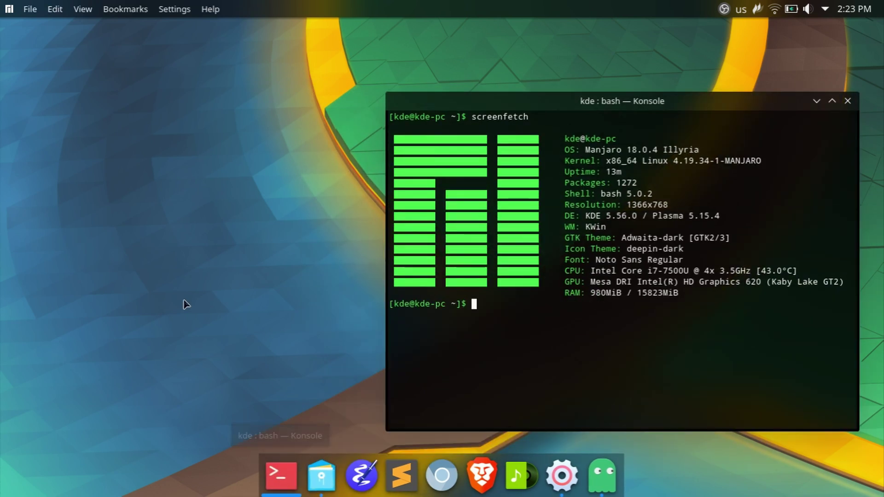
left_click_drag(544, 105, 374, 96)
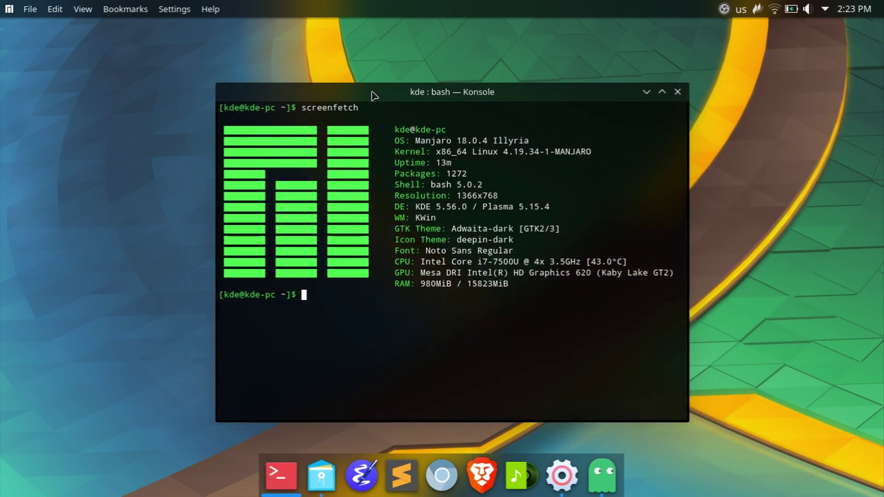
left_click(661, 93)
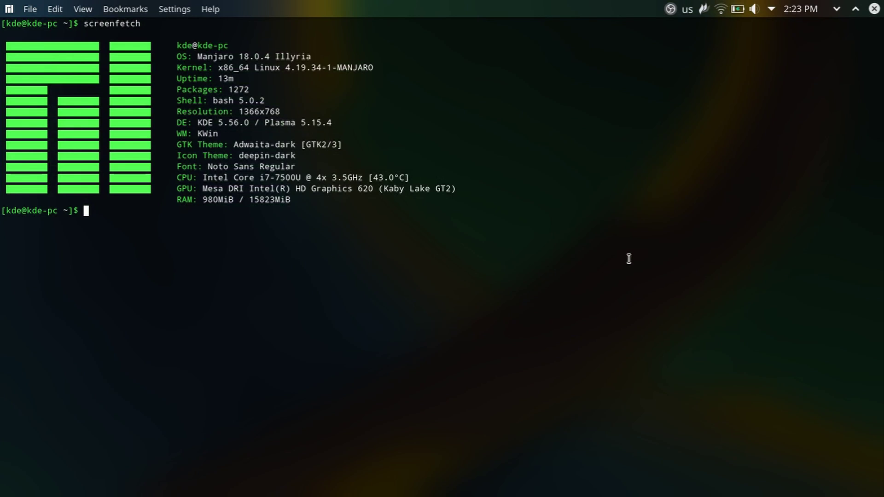
left_click(855, 9)
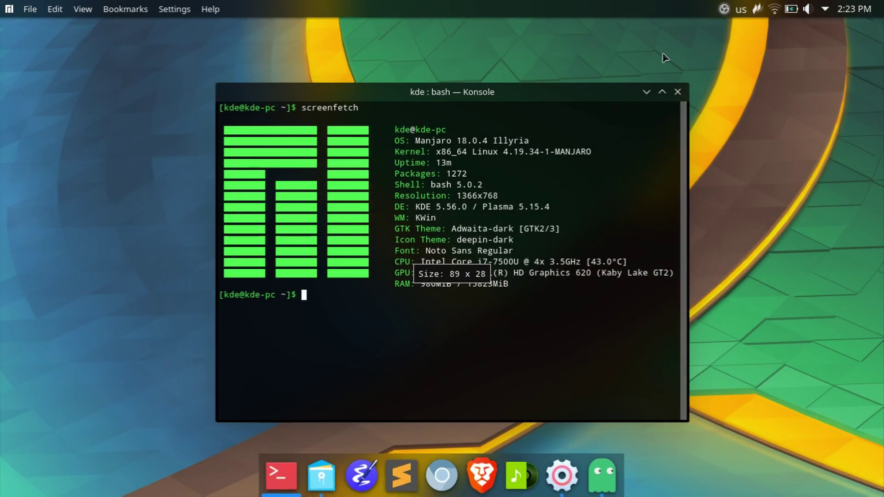
left_click(678, 92)
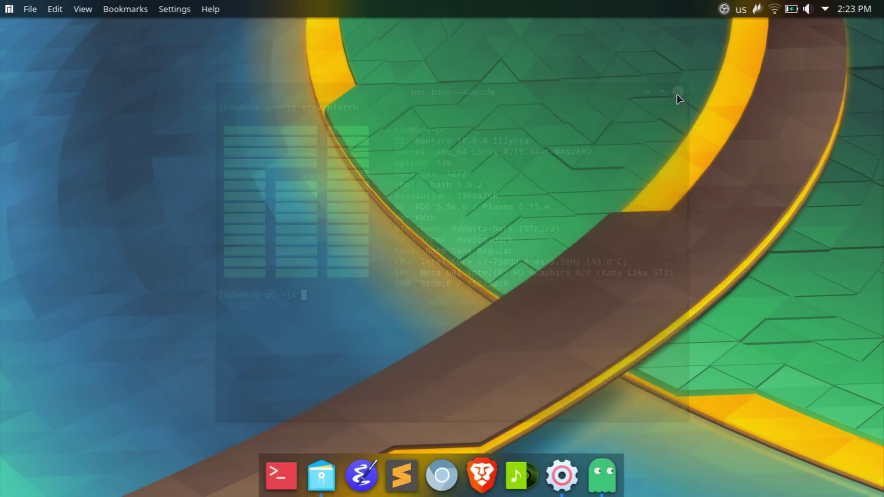
Switch to the Dolphin file manager and show the contents of the Desktop folder.
left_click(314, 471)
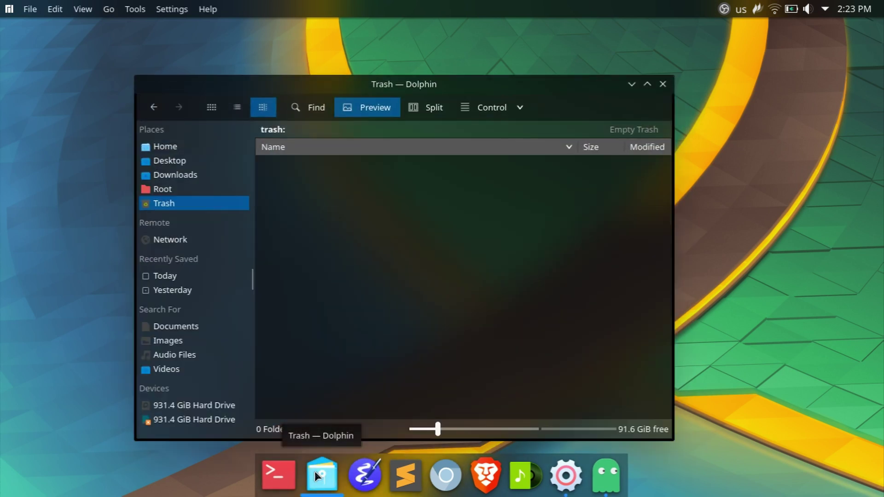
left_click_drag(301, 86, 326, 64)
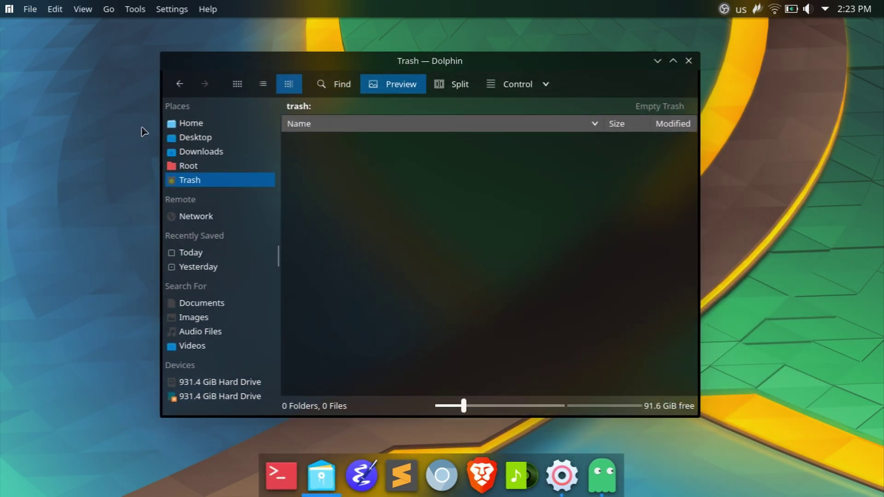
left_click(189, 141)
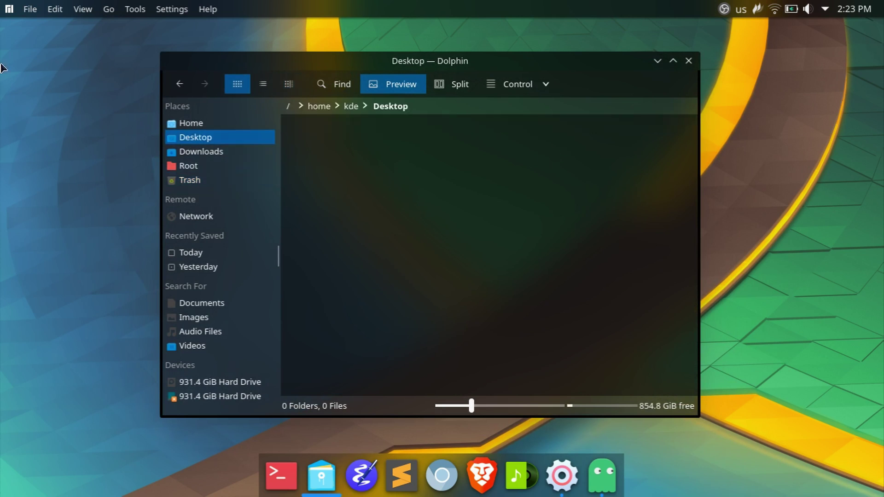
Create a folder named New Folder directly on the desktop.
right_click(18, 64)
mouse_move(184, 74)
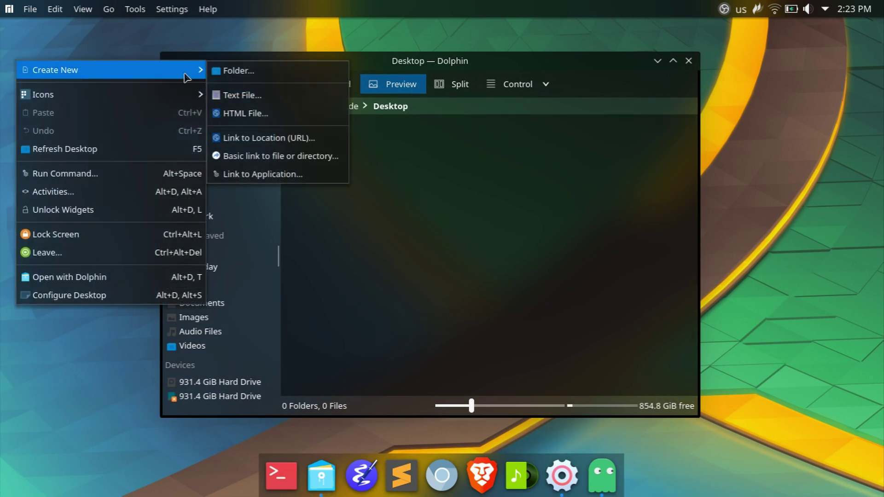
left_click(230, 70)
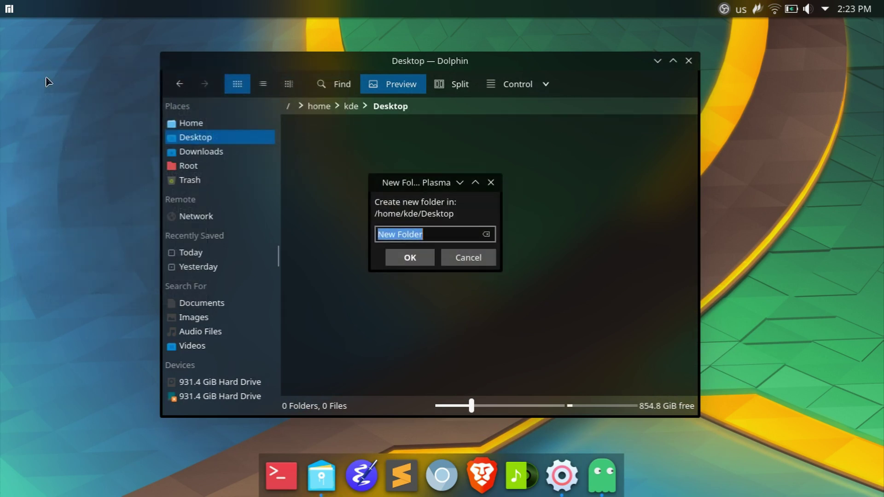
left_click(400, 260)
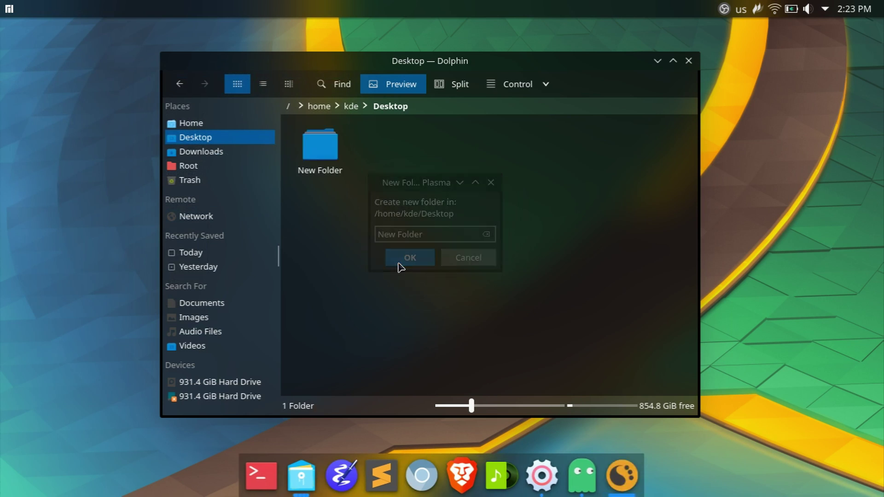
Move the desktop's New Folder to the trash from the Dolphin window.
right_click(326, 146)
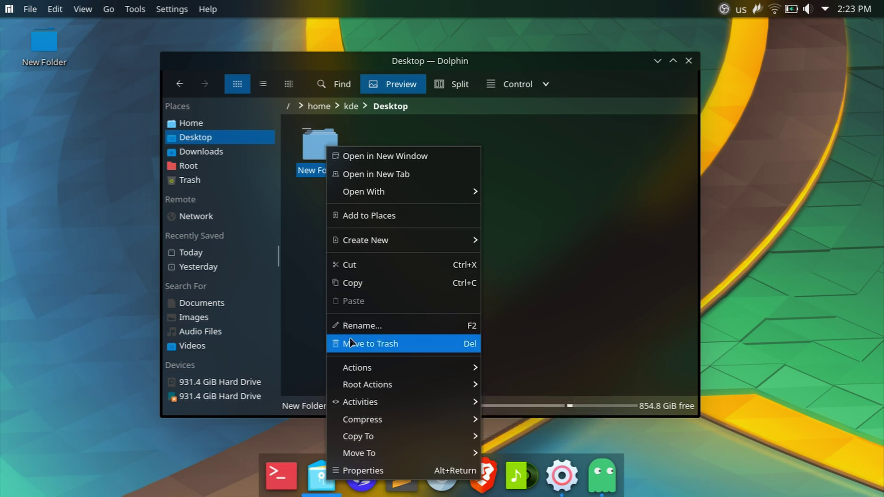
left_click(528, 345)
key("Delete")
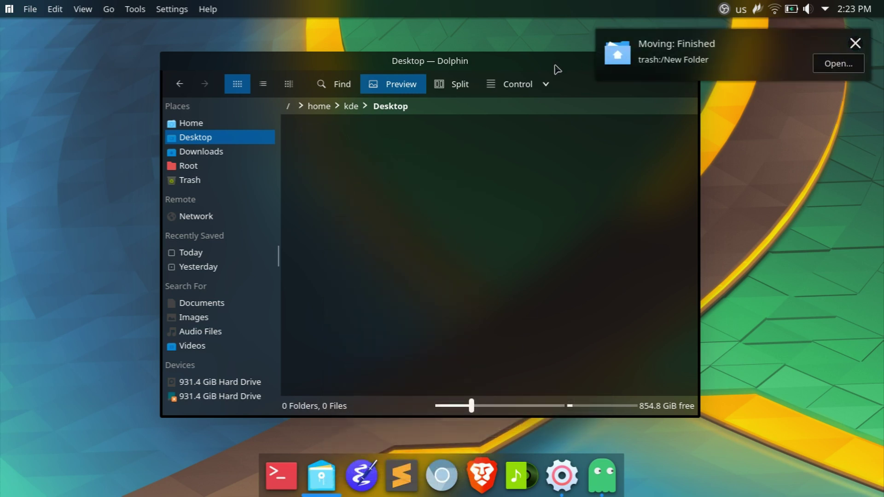
Show the Dolphin window maximized and restored, and close it along with the file-move notification.
left_click_drag(557, 69, 427, 66)
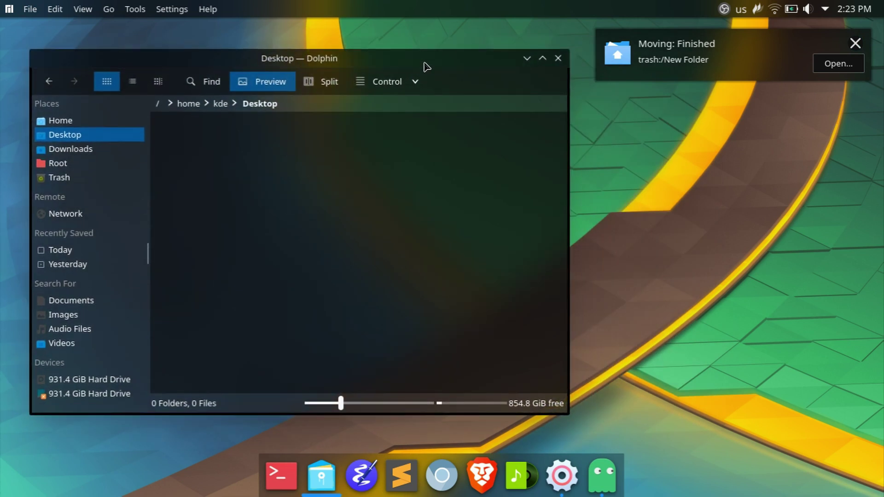
left_click(543, 58)
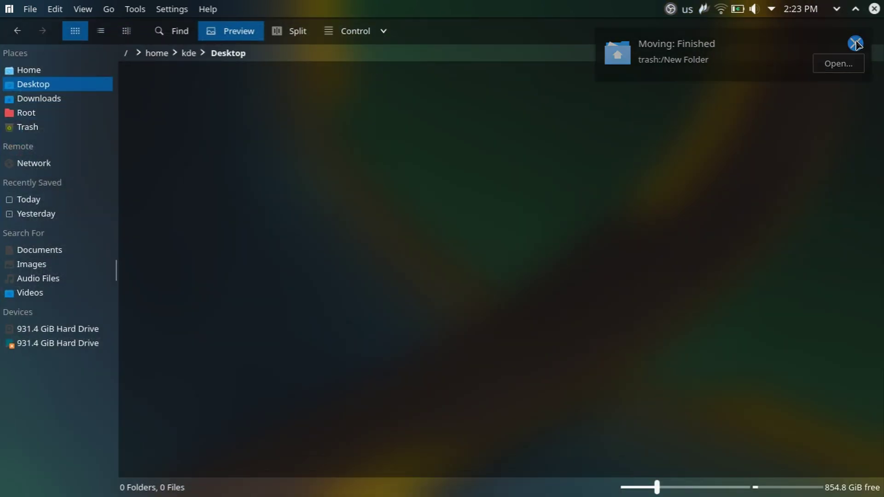
left_click(855, 43)
left_click(856, 8)
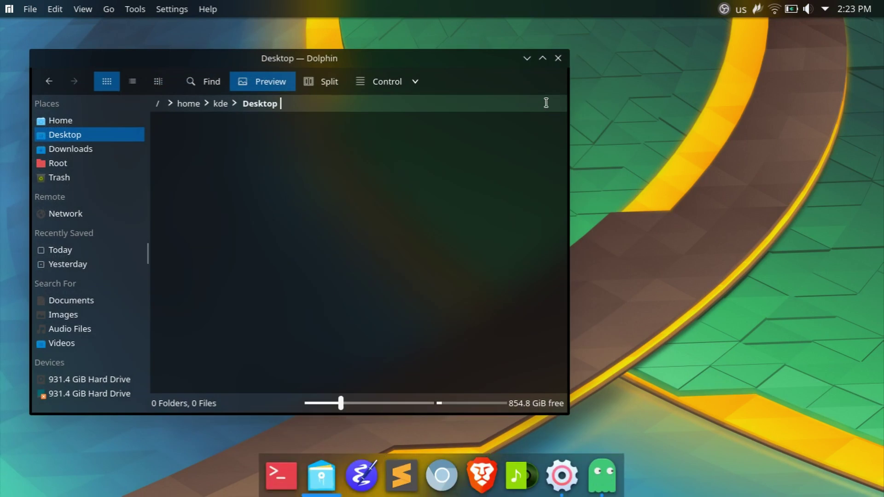
left_click(559, 58)
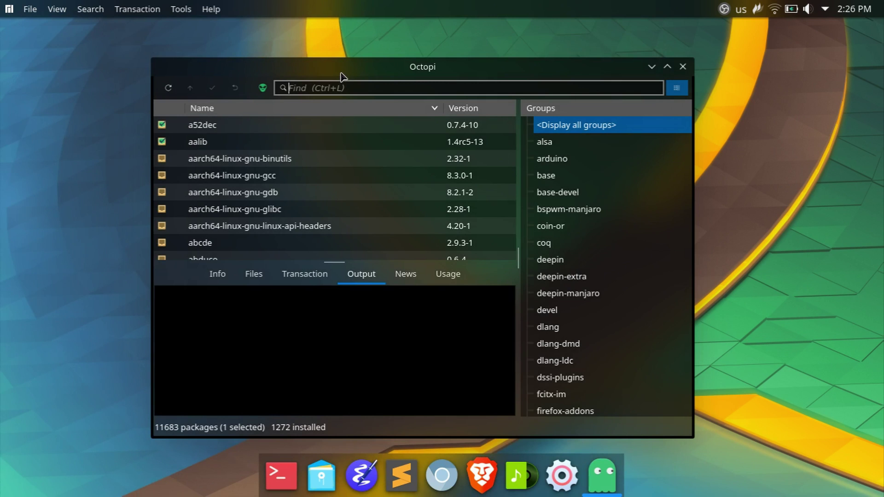
Reposition the Octopi package manager window to inspect its themed appearance on the desktop.
left_click_drag(341, 75, 378, 51)
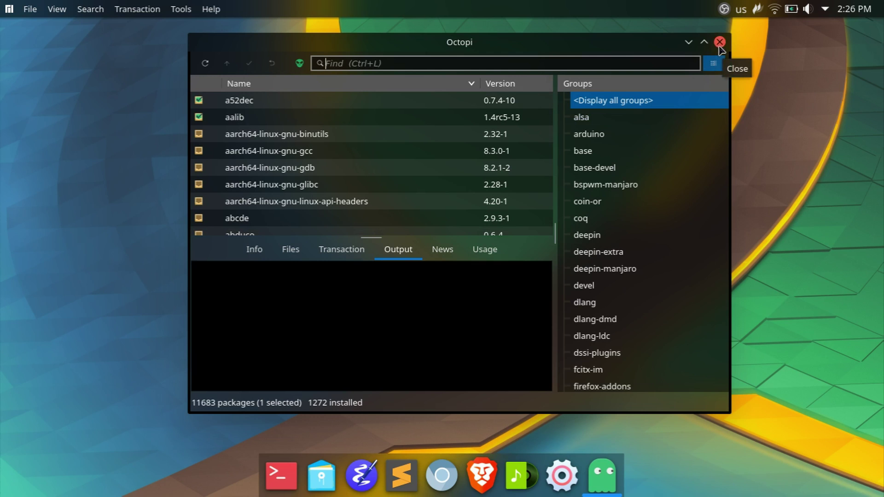
left_click(280, 476)
key("ctrl+q")
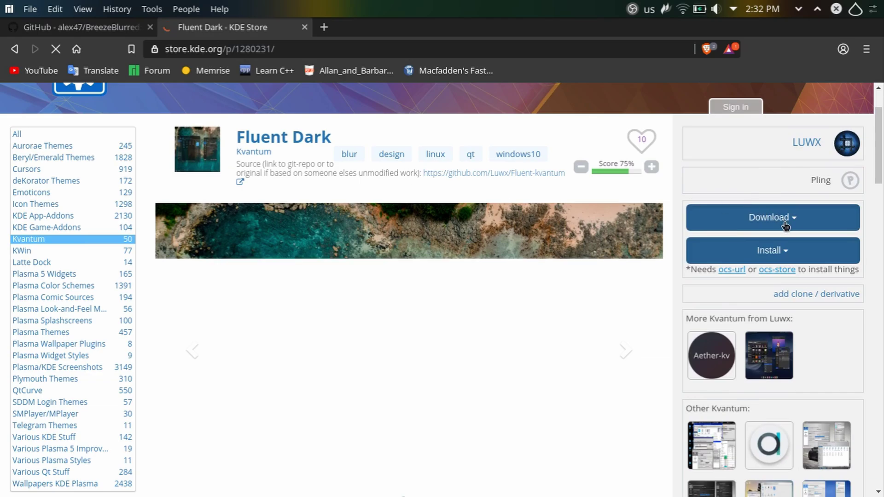
Open the download options for the Fluent Dark Kvantum theme on its KDE Store page.
left_click(786, 227)
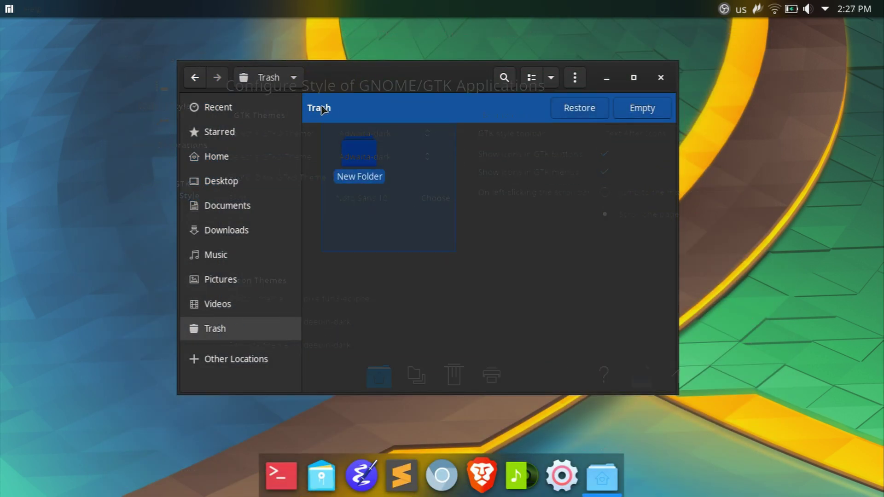
Permanently delete New Folder from the trash in the GTK file manager.
key("Delete")
key("Return")
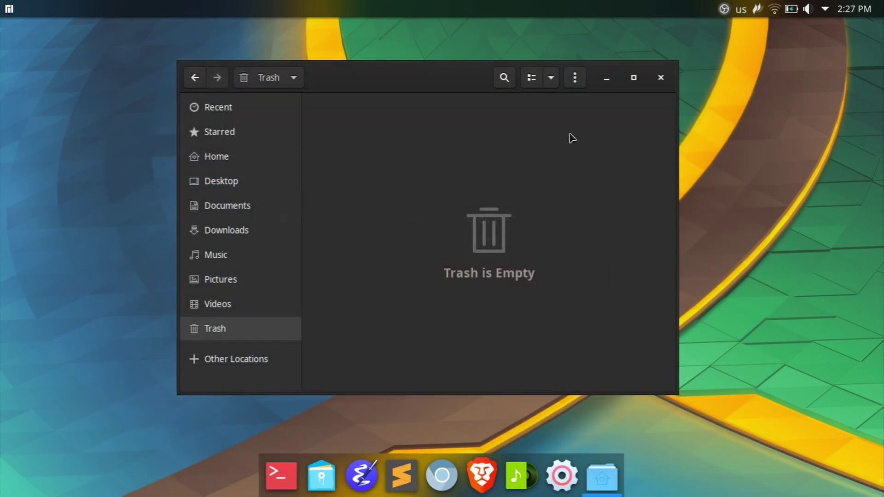
left_click(574, 80)
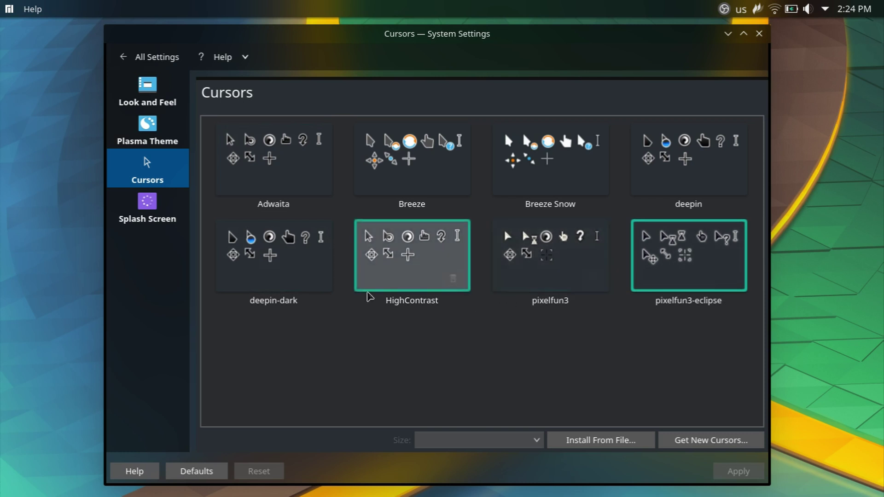
Look through the Plasma Theme, Cursors, Window Decorations and GNOME/GTK Application Style pages in System Settings.
left_click(146, 140)
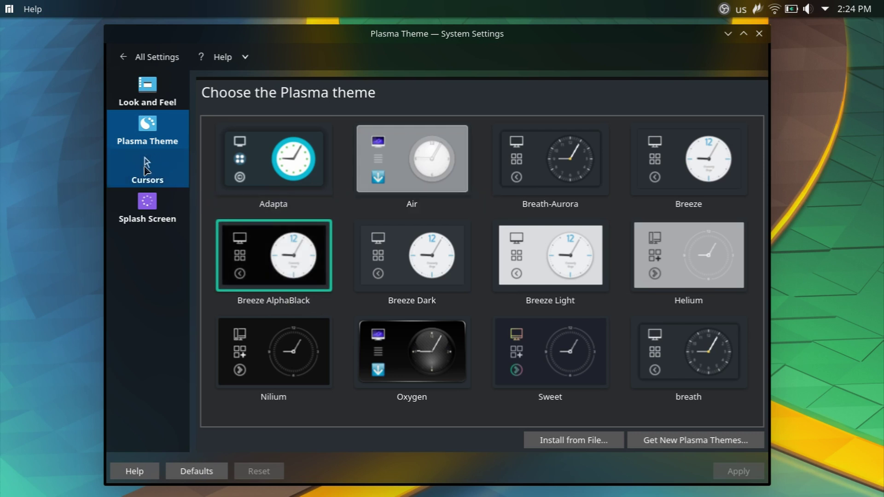
left_click(145, 163)
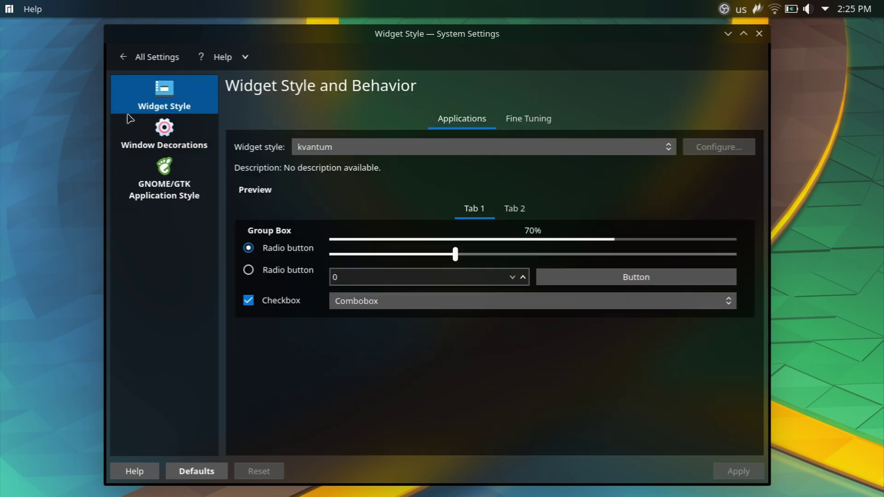
left_click(134, 131)
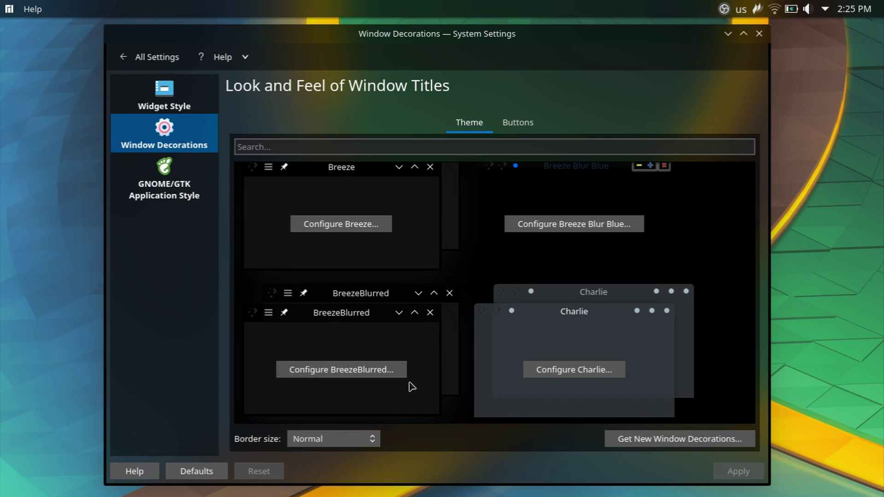
left_click(183, 189)
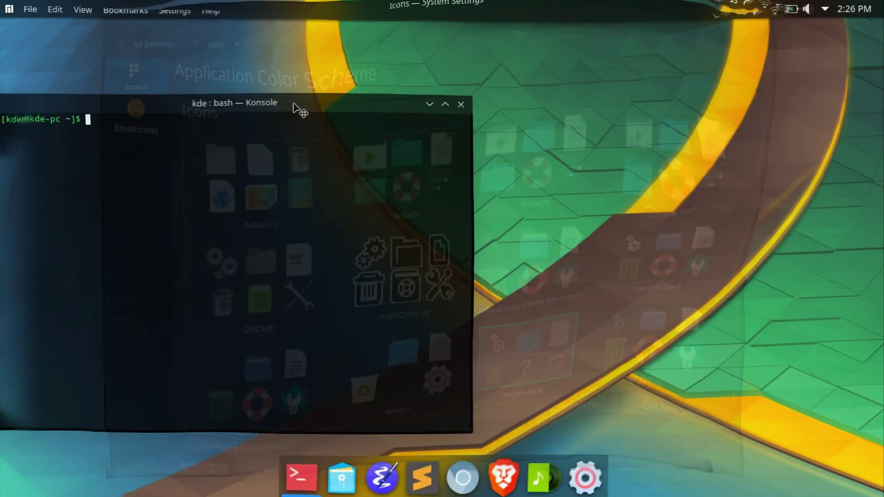
Show how the empty Konsole window moves and minimizes on the desktop, and close it.
left_click_drag(300, 110, 430, 54)
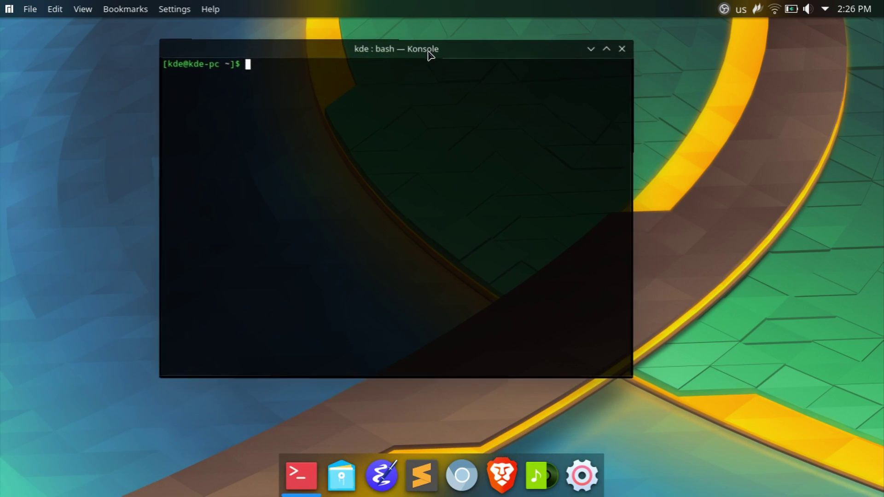
left_click(592, 49)
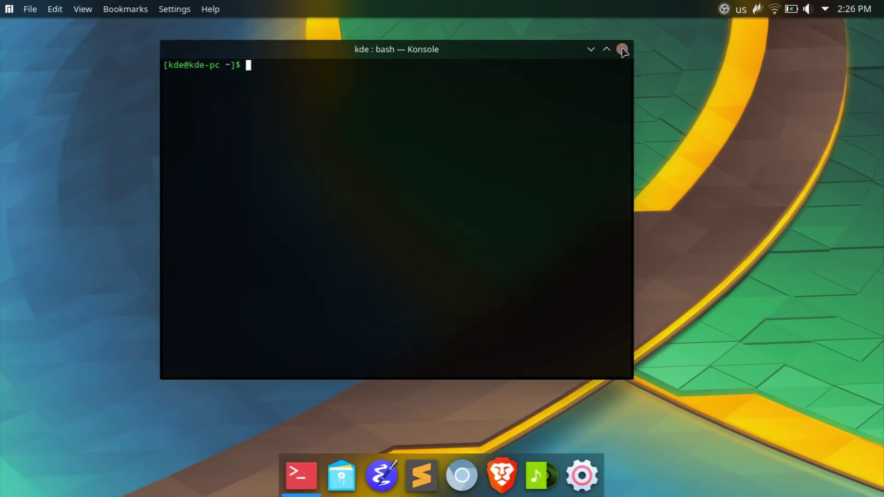
left_click(622, 49)
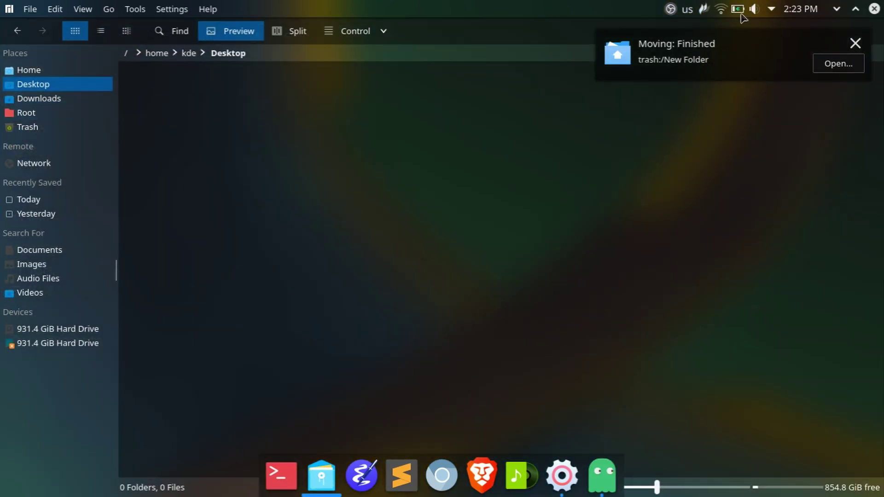
Dismiss the file-move notification, and close Dolphin after restoring its maximized window.
left_click(855, 43)
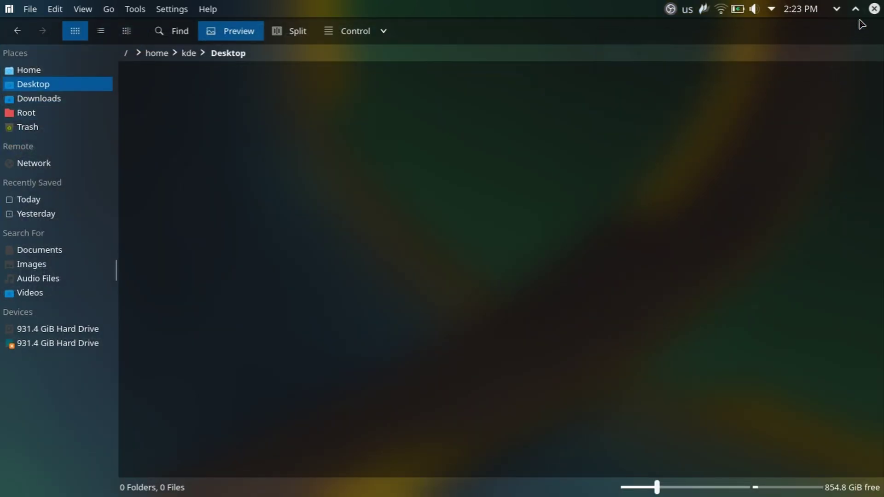
left_click(855, 9)
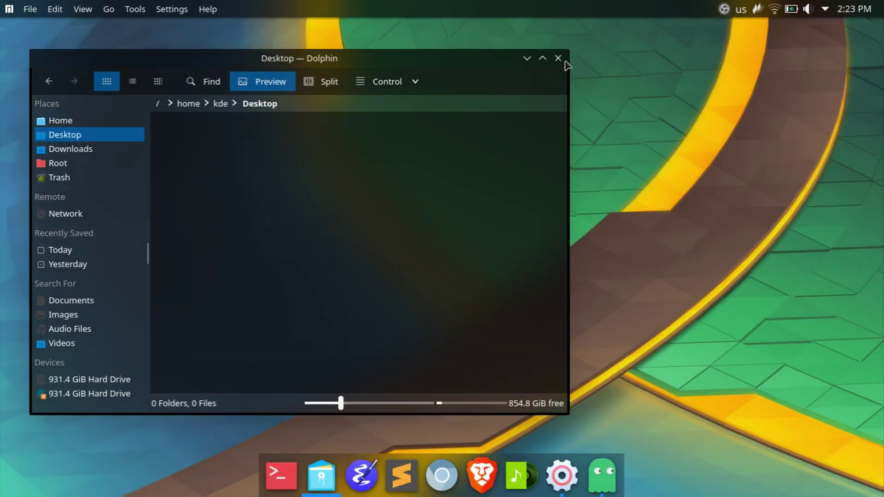
left_click(558, 58)
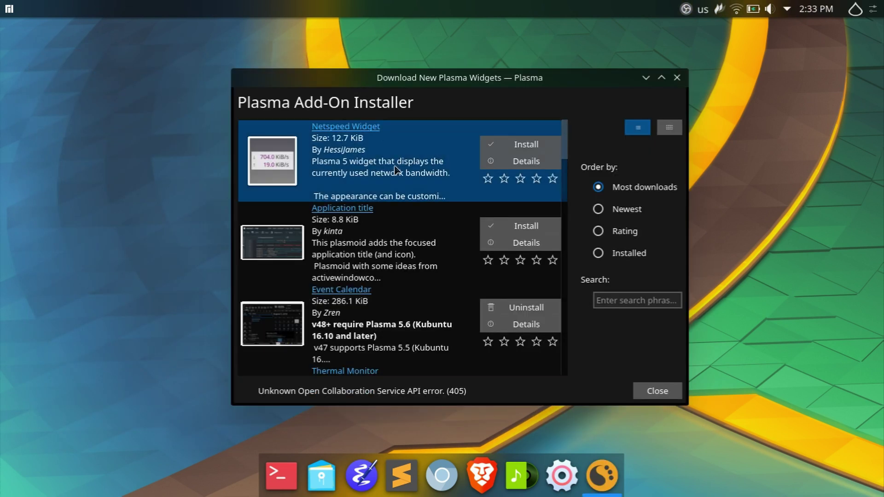
Find Event Calendar in the widget installer, view the clock's alternative widgets, and dismiss the list without switching.
scroll(392, 181, "down", 1)
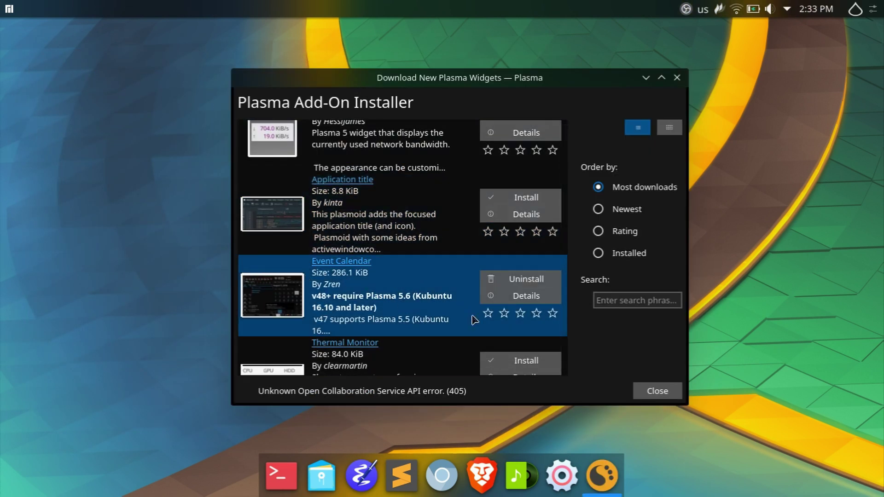
right_click(806, 11)
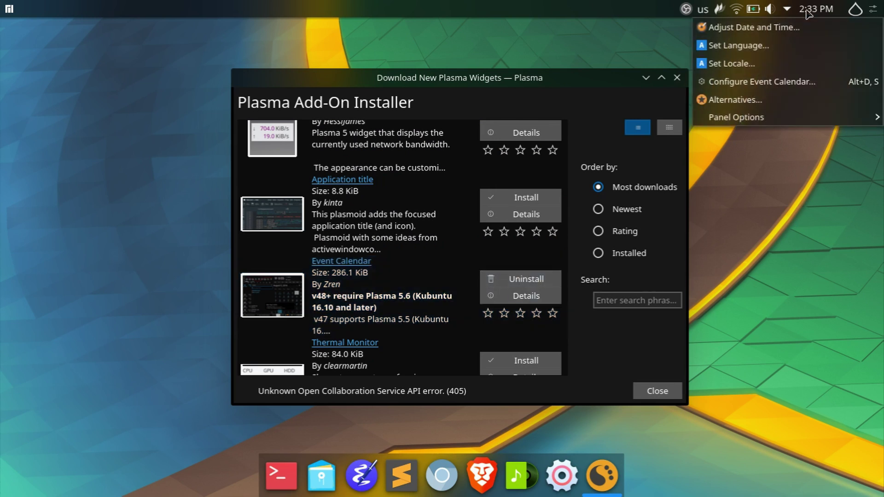
left_click(750, 101)
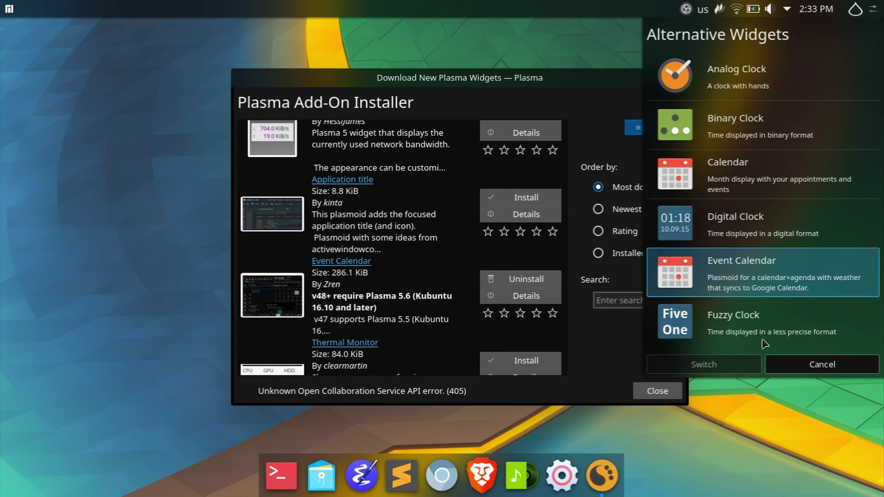
left_click(822, 364)
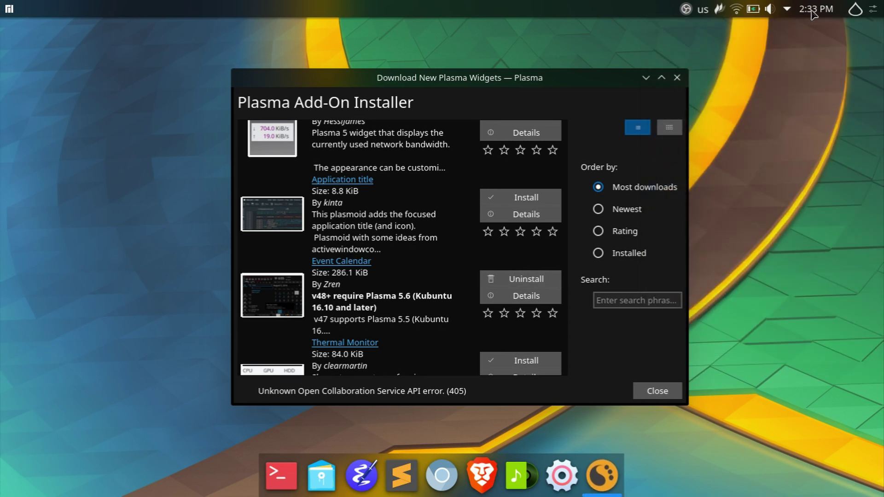
Show the Event Calendar popup from the panel clock, shift the widget installer window aside beneath it, and close the popup.
left_click(812, 14)
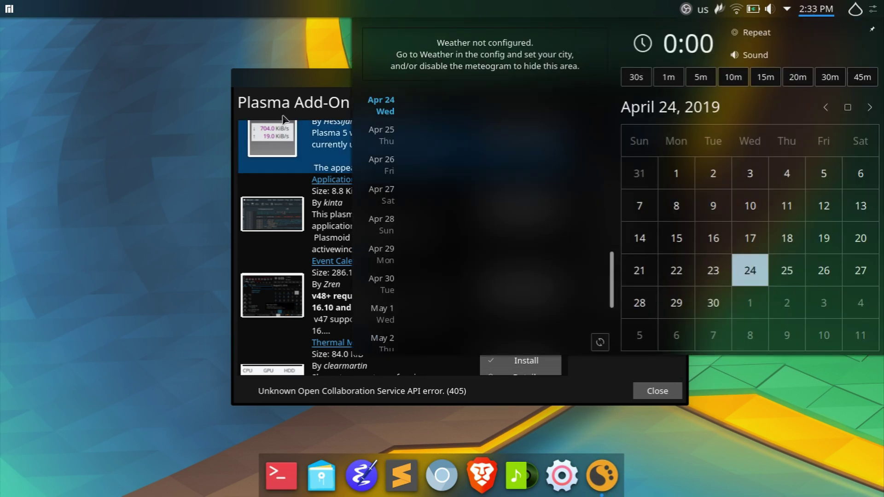
left_click_drag(282, 83, 107, 93)
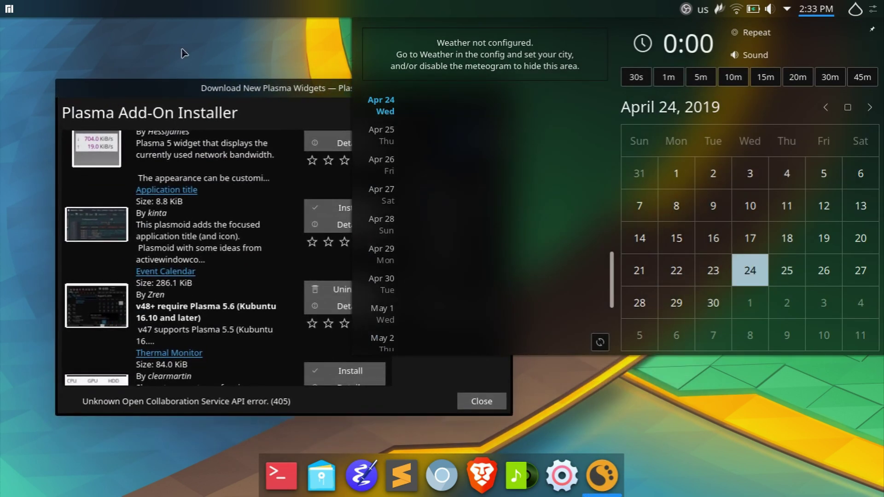
scroll(210, 325, "down", 1)
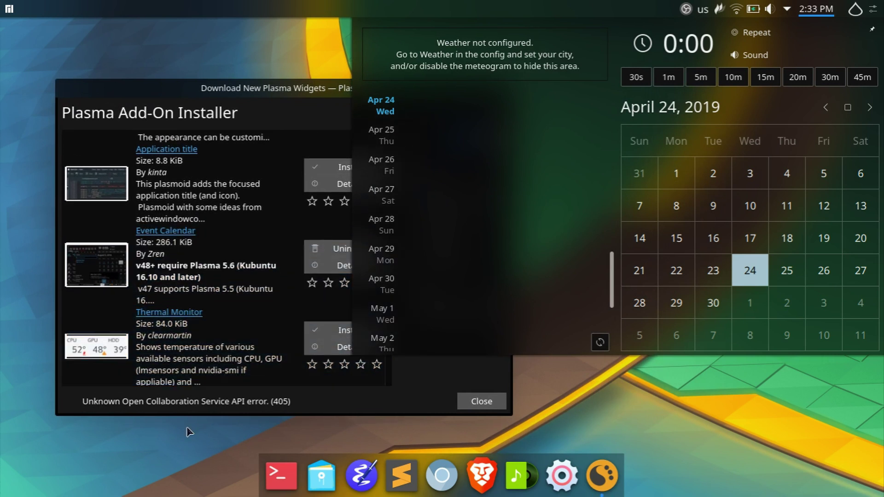
left_click(827, 12)
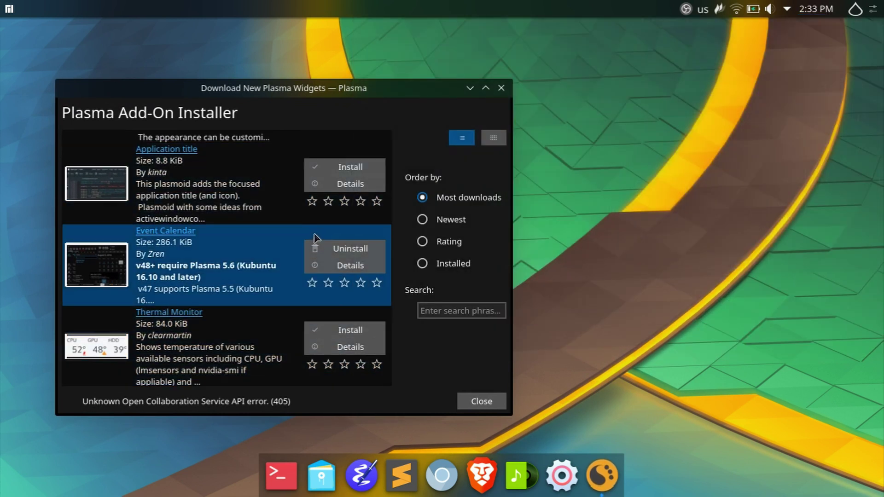
Browse further widgets such as Thermal Monitor and Active Window Control, and close the Plasma Add-On Installer.
scroll(312, 243, "down", 2)
scroll(311, 243, "down", 2)
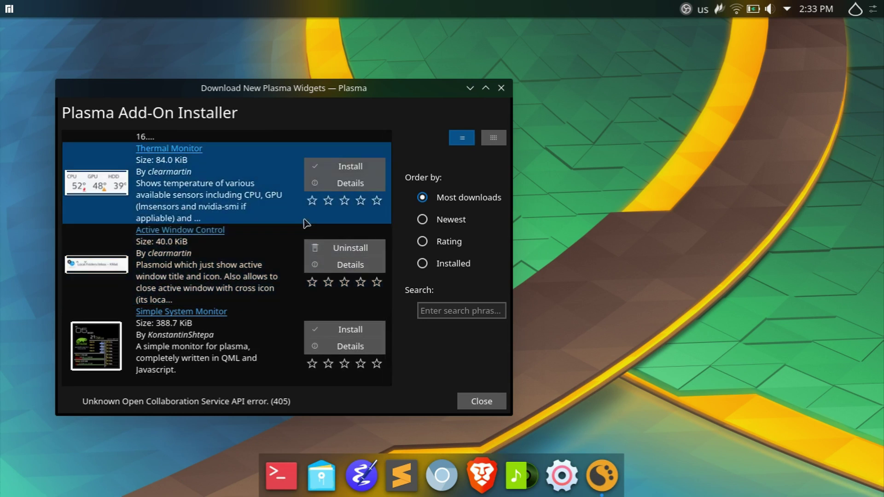
left_click(501, 88)
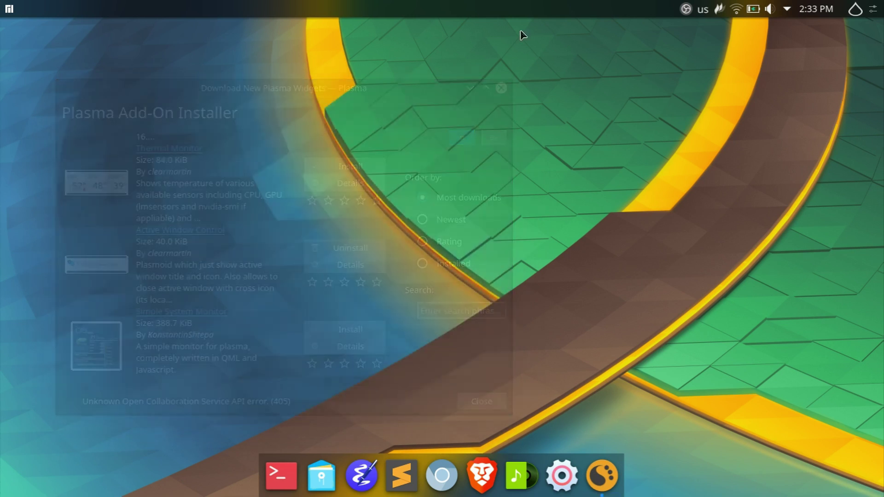
Open the Appearance page of the Latte dock settings.
right_click(520, 13)
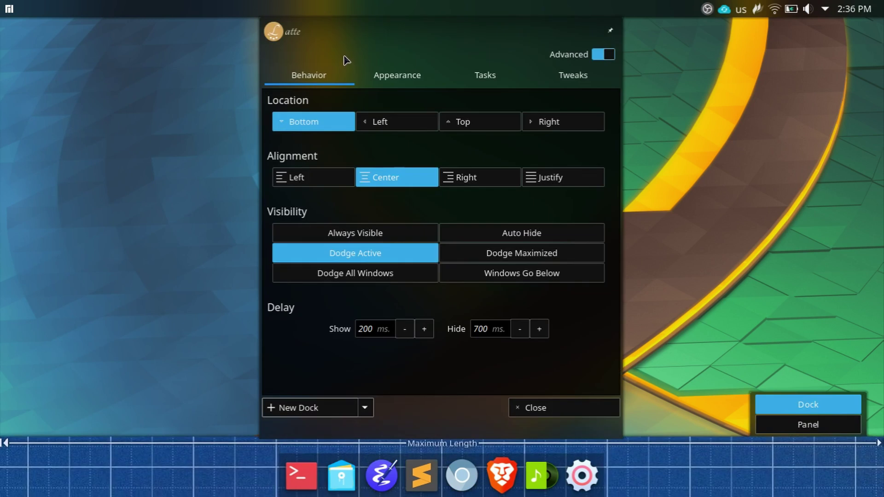
left_click(398, 78)
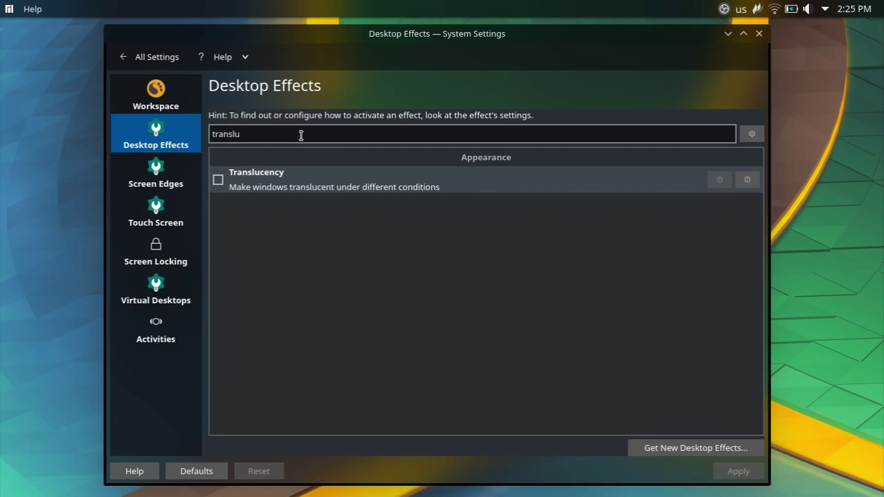
Search Desktop Effects for "wobbly" and "magic", clear the search, and browse the Appearance effects.
key("ctrl+a")
key("BackSpace")
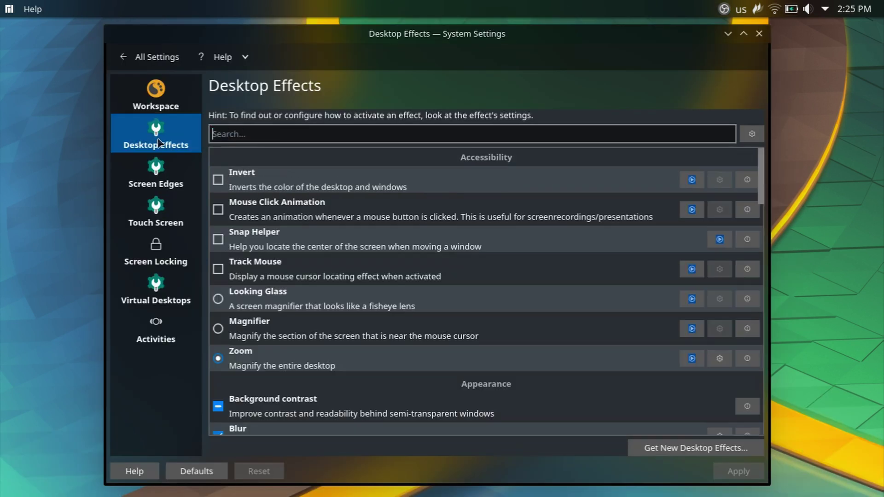
type("wobbly")
key("ctrl+a")
key("BackSpace")
type("magic")
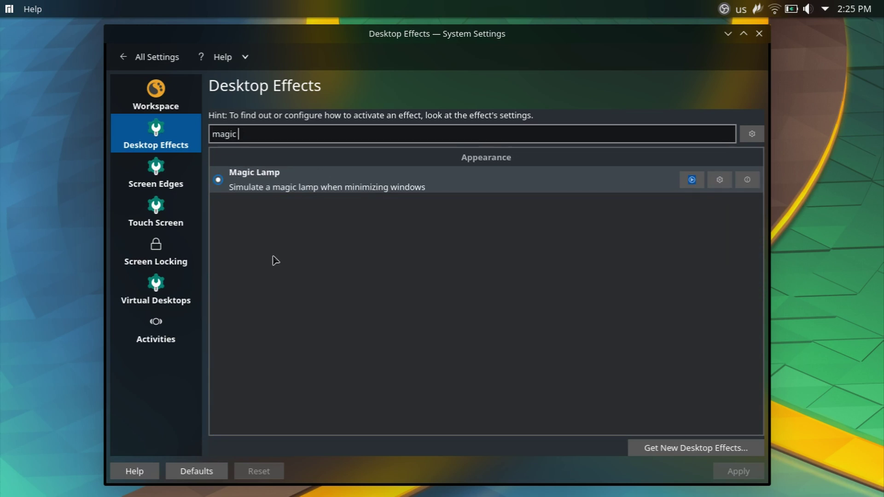
key("ctrl+a")
key("BackSpace")
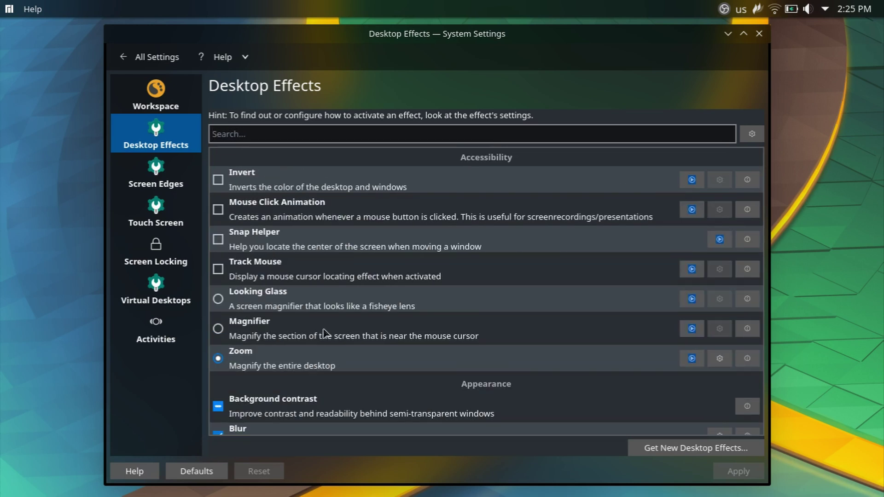
scroll(716, 374, "down", 3)
left_click(719, 374)
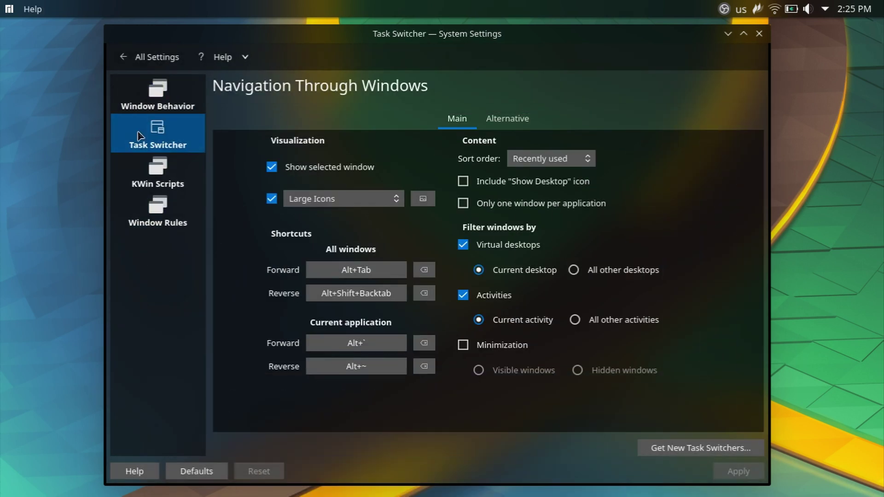
Choose Large Icons as the task switcher visualization and try it by cycling between System Settings and Octopi.
left_click(318, 200)
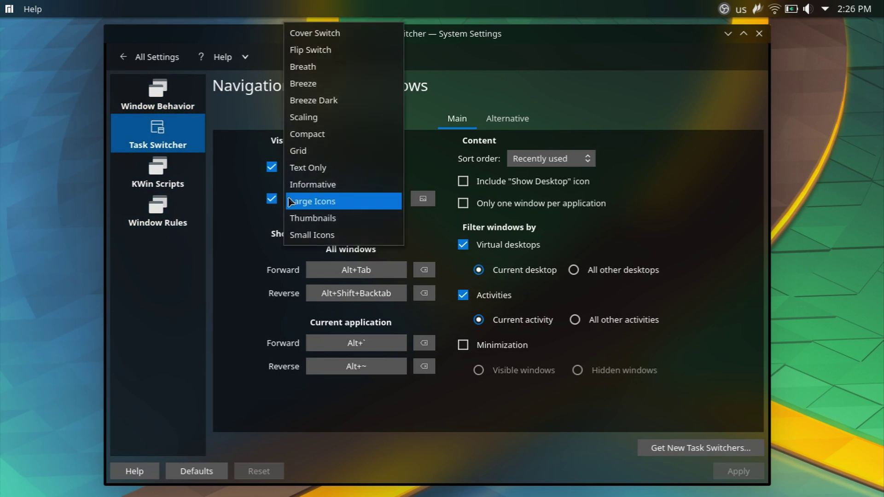
left_click(304, 201)
key("alt+Tab")
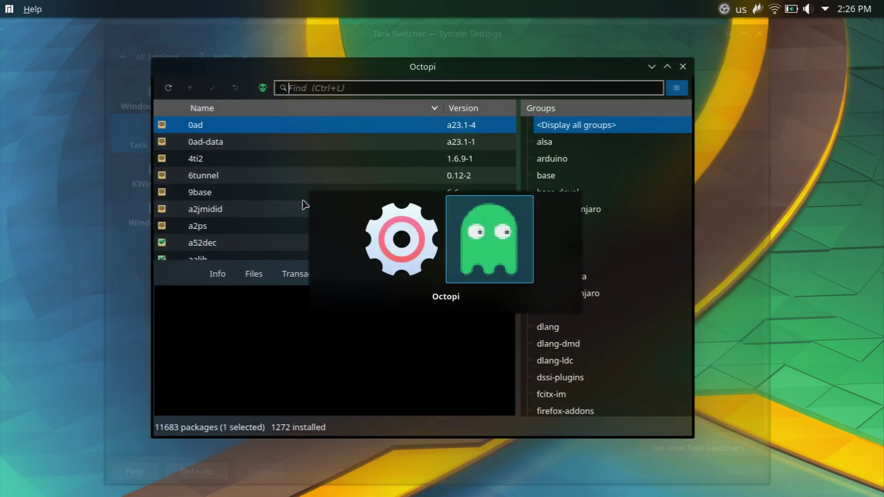
key("alt+Tab")
key("alt+Tab")
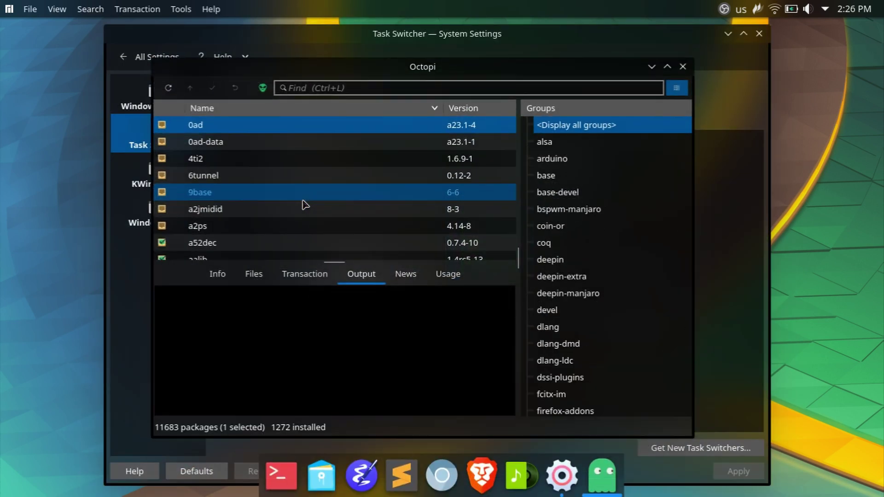
Close System Settings and browse down the package list in Octopi.
left_click(759, 34)
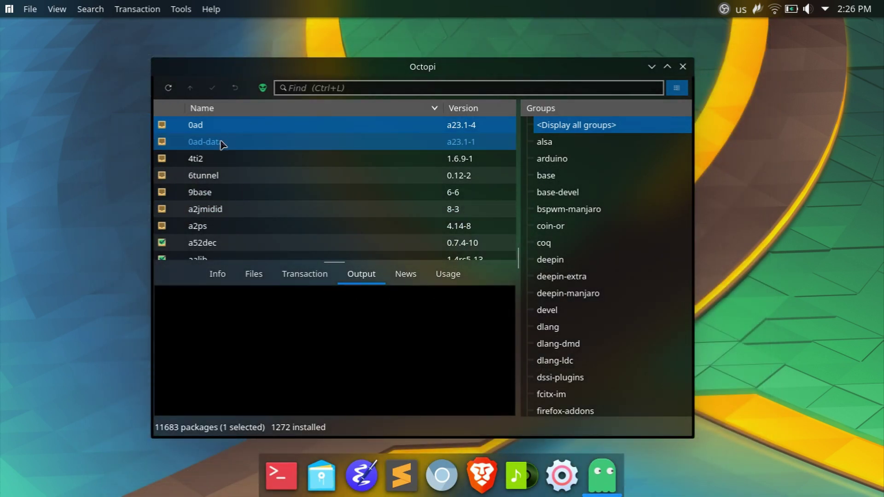
scroll(220, 159, "down", 2)
left_click(220, 158)
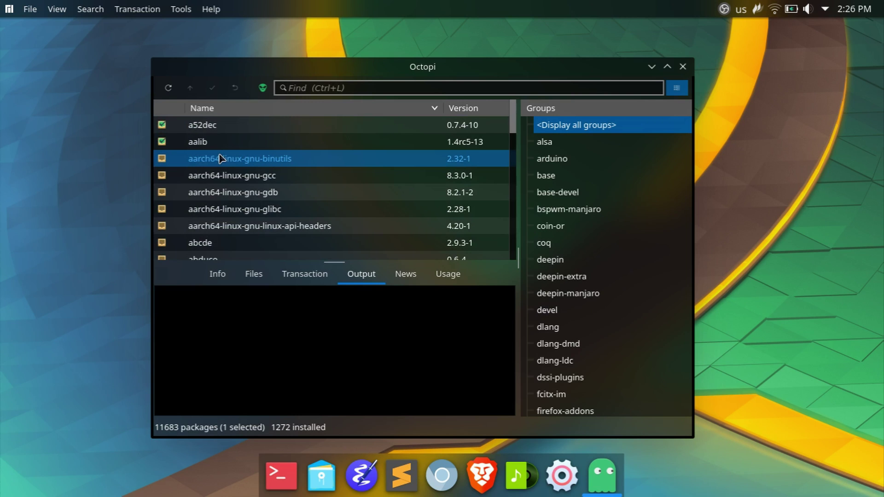
Launch Konsole and System Settings beside Octopi, and cycle through the three windows with the task switcher.
left_click(281, 475)
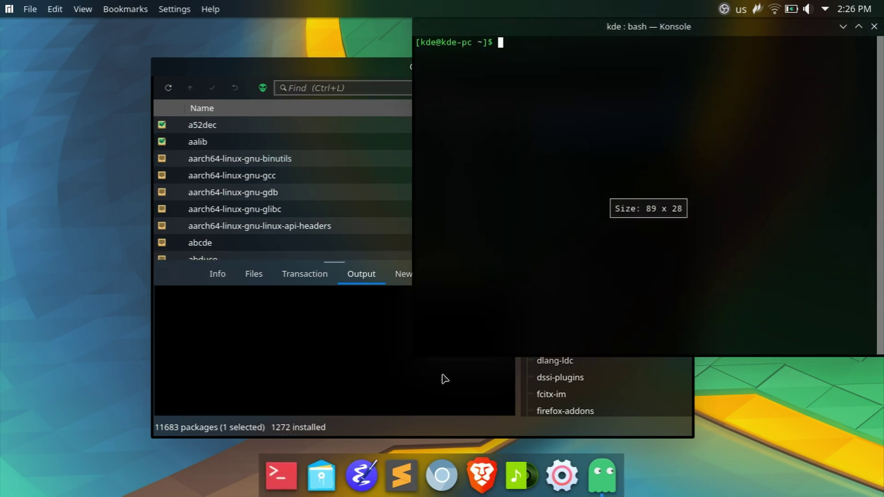
left_click(562, 475)
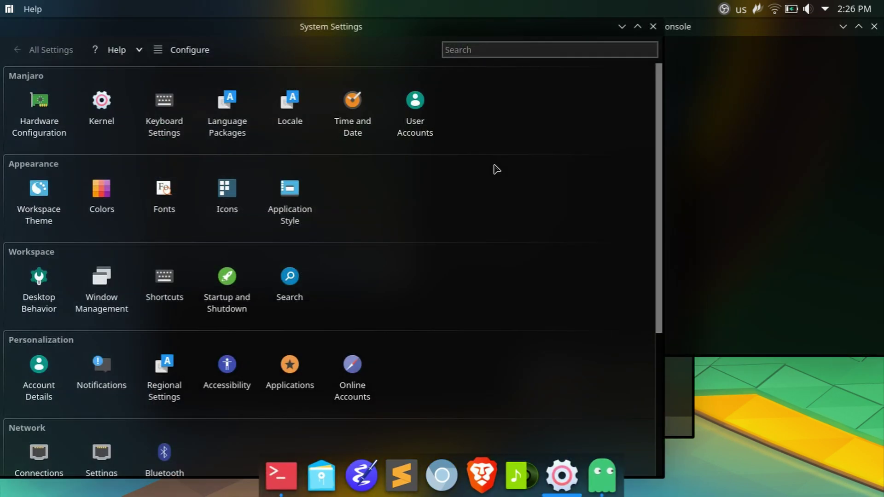
key("alt+Tab")
key("alt+Tab")
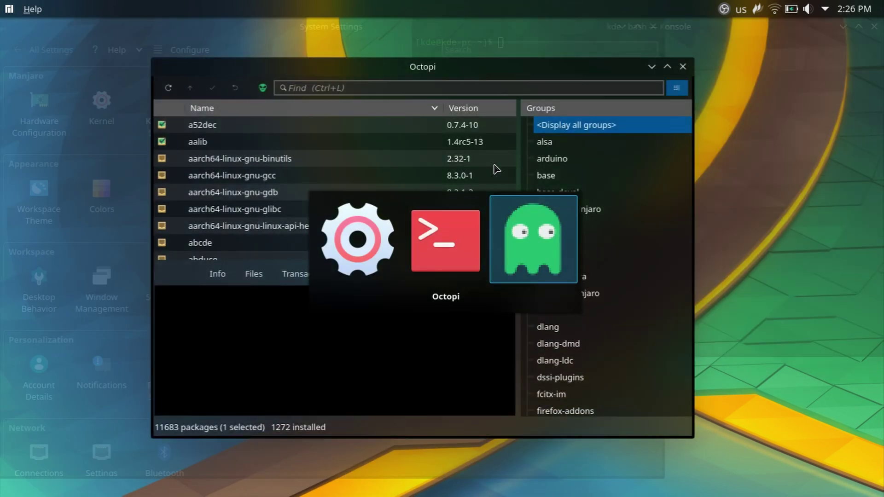
key("alt+Tab")
key("alt+Tab")
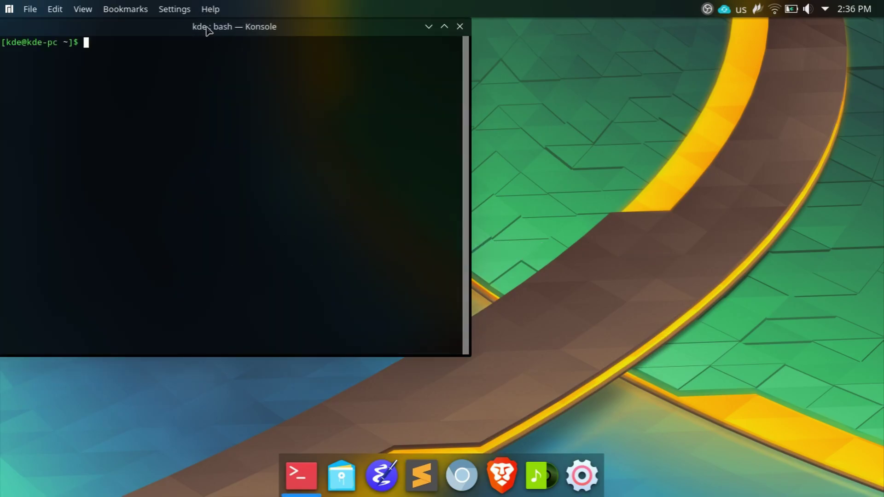
Move the Konsole window toward the centre, enter "sudo apt-get install latte-dock" without running it, and erase the part after sudo.
left_click_drag(206, 29, 379, 95)
type("sudo apt")
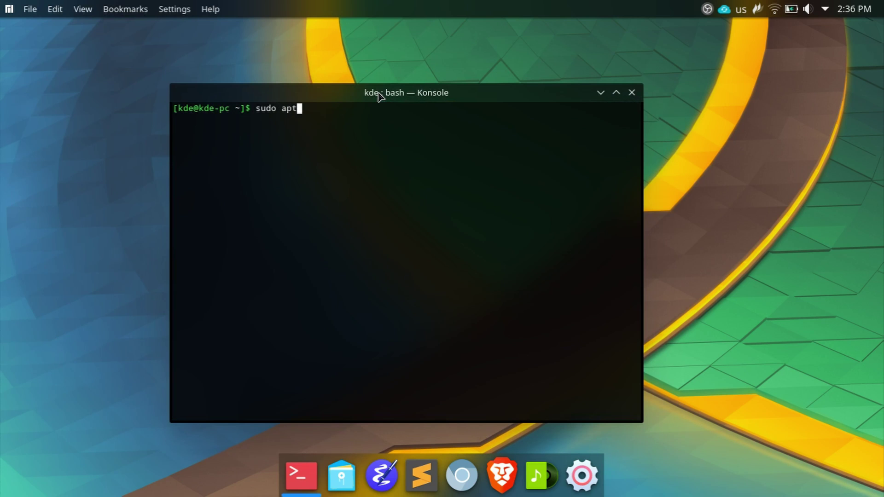
type("-get install latte-dock")
key("BackSpace")
key("BackSpace")
key("BackSpace")
key("BackSpace")
key("BackSpace")
key("BackSpace")
key("BackSpace")
key("BackSpace")
key("BackSpace")
key("BackSpace")
key("BackSpace")
key("BackSpace")
key("BackSpace")
key("BackSpace")
key("BackSpace")
key("BackSpace")
key("BackSpace")
key("BackSpace")
key("BackSpace")
key("BackSpace")
key("BackSpace")
key("BackSpace")
Enter "pacman -S latte-dock" after sudo without running it, erase the command, and close Konsole.
type("pacman -S latte-dock")
key("BackSpace")
key("BackSpace")
key("BackSpace")
key("BackSpace")
key("BackSpace")
key("BackSpace")
key("BackSpace")
key("BackSpace")
key("BackSpace")
key("BackSpace")
key("BackSpace")
key("BackSpace")
key("BackSpace")
key("BackSpace")
key("BackSpace")
key("BackSpace")
key("BackSpace")
key("BackSpace")
key("BackSpace")
key("BackSpace")
key("BackSpace")
left_click(632, 93)
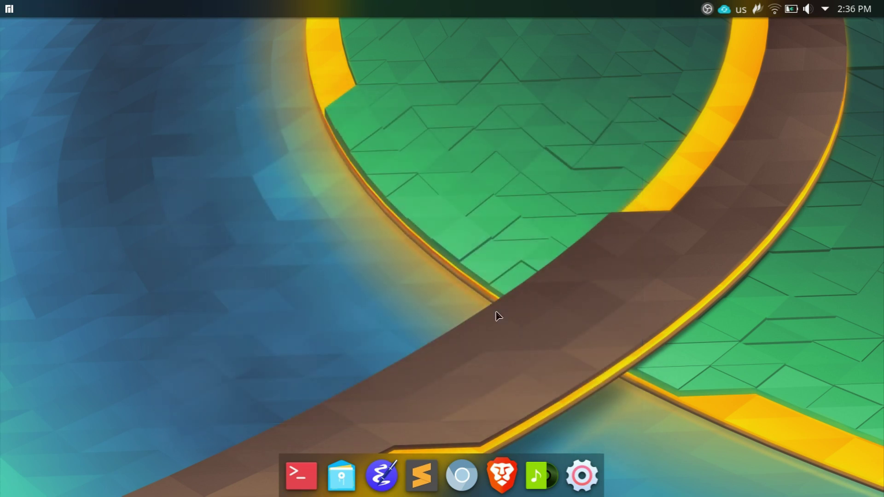
Open the Dock/Panel Settings of the Latte dock.
right_click(461, 474)
left_click(484, 436)
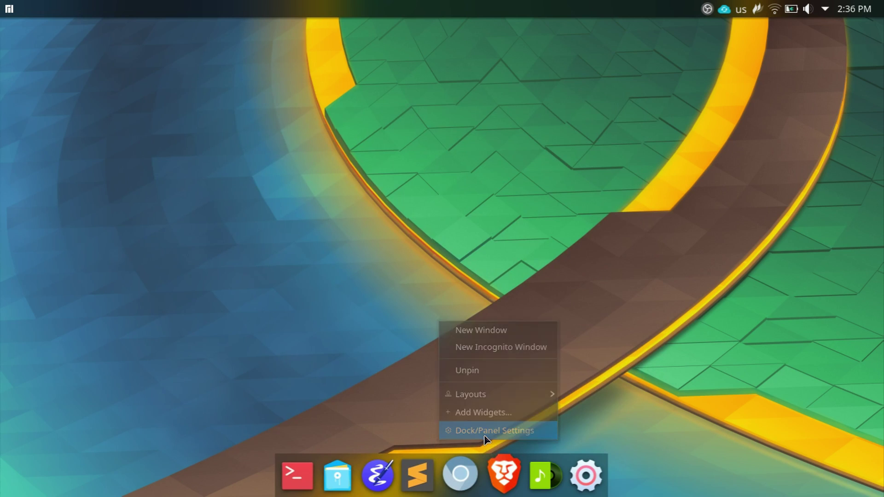
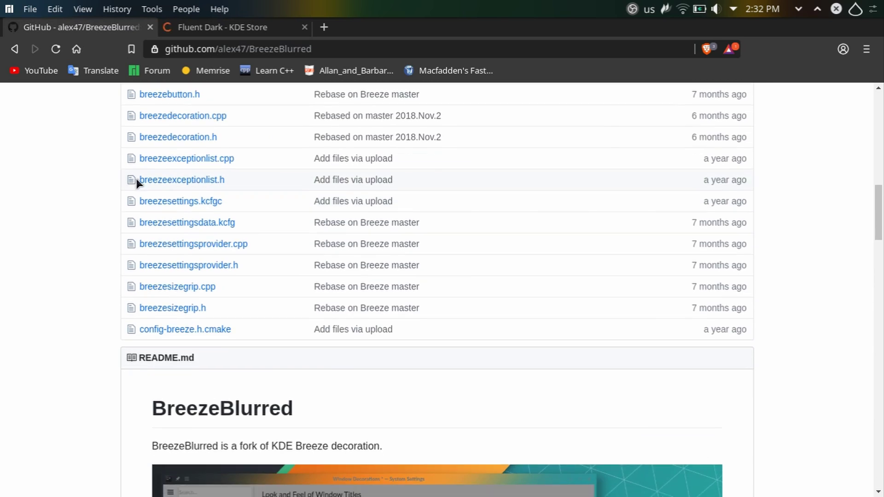
Examine the BreezeBlurred README on GitHub, including its screenshots, the dependency commands per distribution and the Installation commands.
scroll(137, 179, "down", 10)
scroll(136, 183, "down", 9)
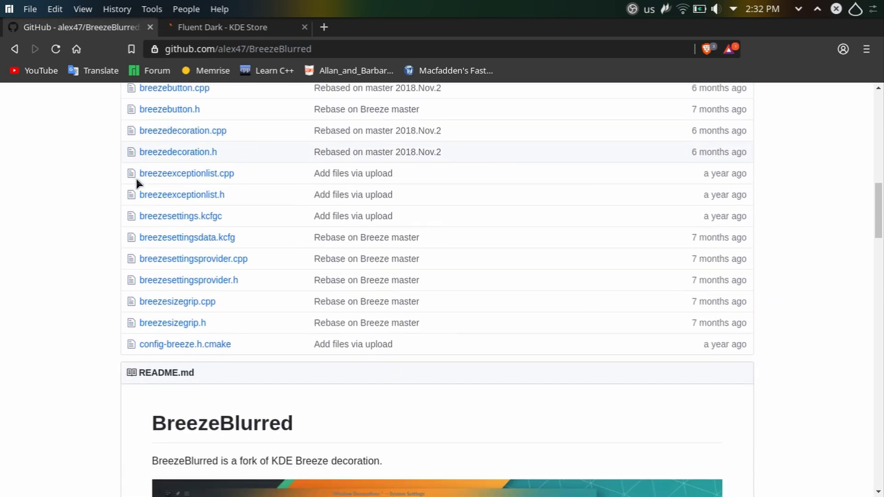
scroll(103, 189, "down", 7)
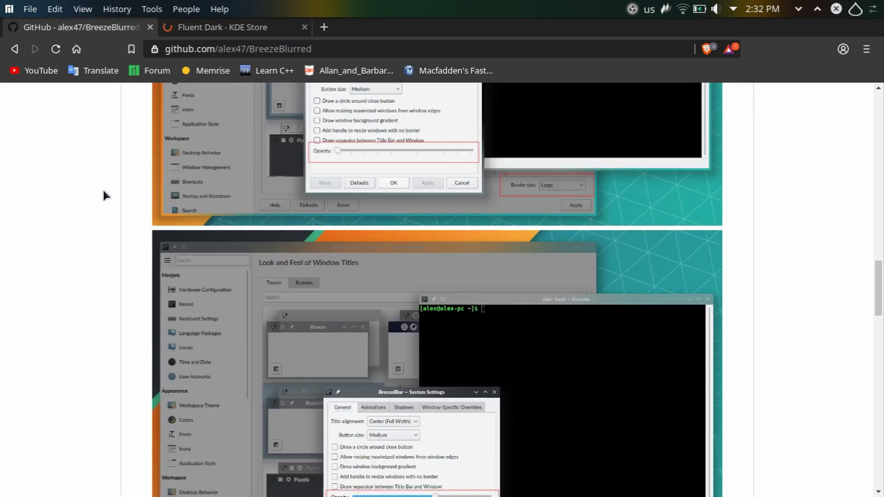
scroll(103, 196, "down", 12)
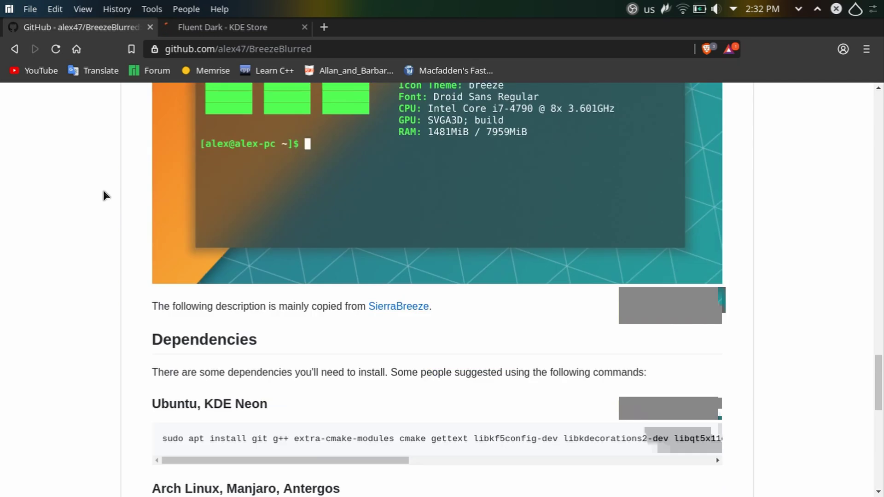
scroll(103, 191, "up", 4)
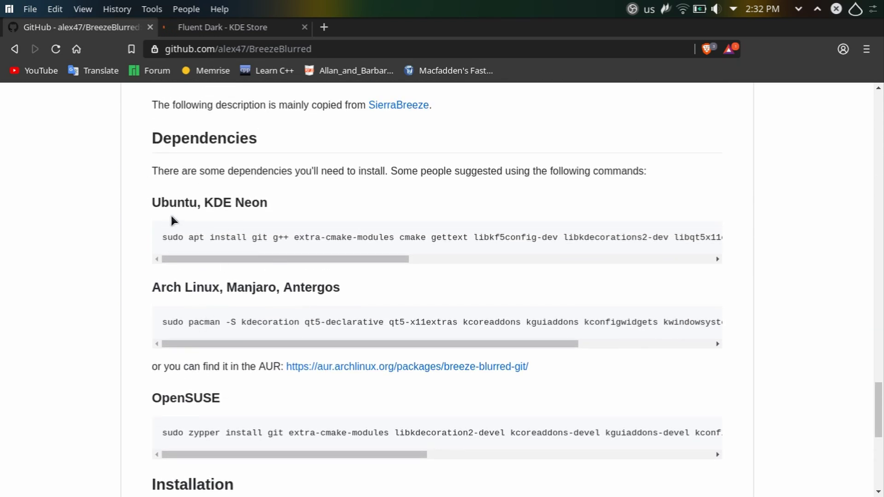
scroll(142, 353, "down", 5)
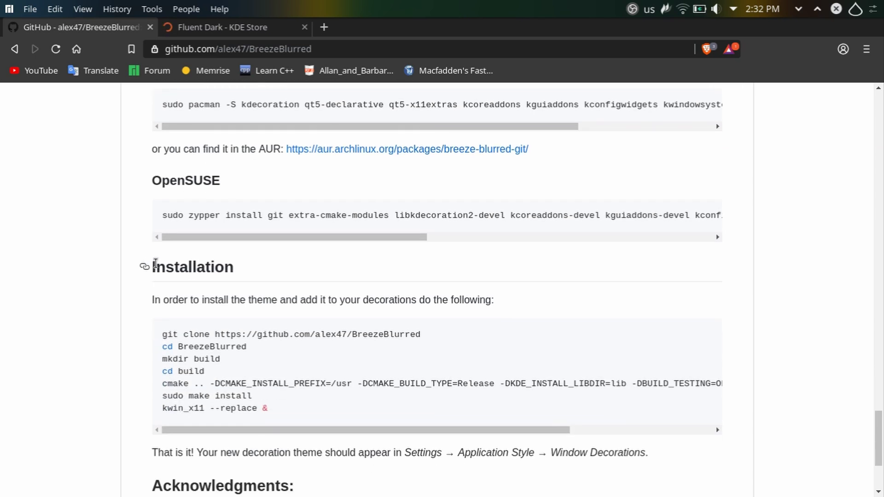
left_click_drag(233, 272, 141, 277)
left_click(88, 284)
scroll(87, 283, "down", 3)
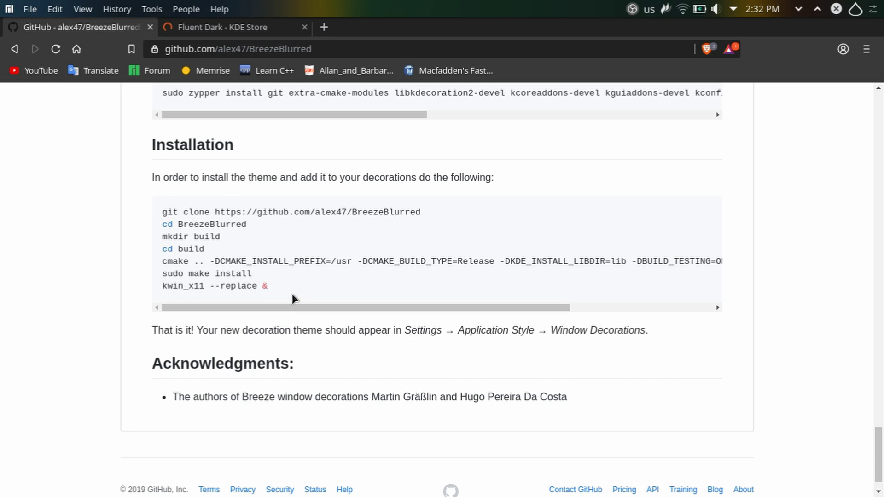
Highlight BreezeBlurred's Installation commands on GitHub, and show the download file of the Fluent Dark Kvantum theme on the KDE Store.
left_click_drag(292, 295, 161, 214)
left_click(107, 214)
left_click(219, 35)
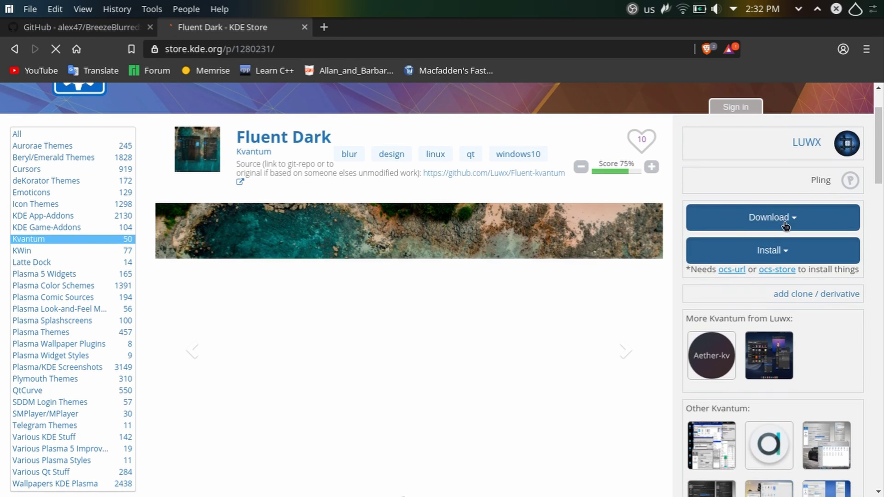
left_click(782, 225)
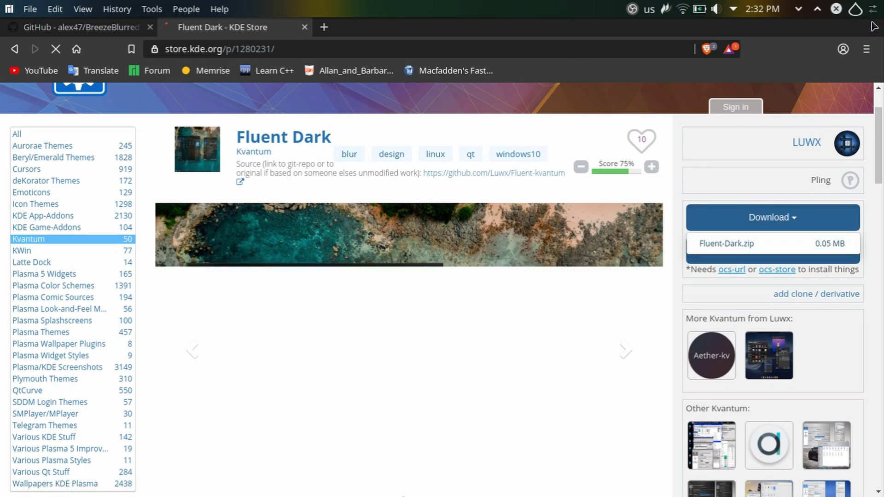
Close the browser and the System Settings window to clear the desktop.
left_click(836, 9)
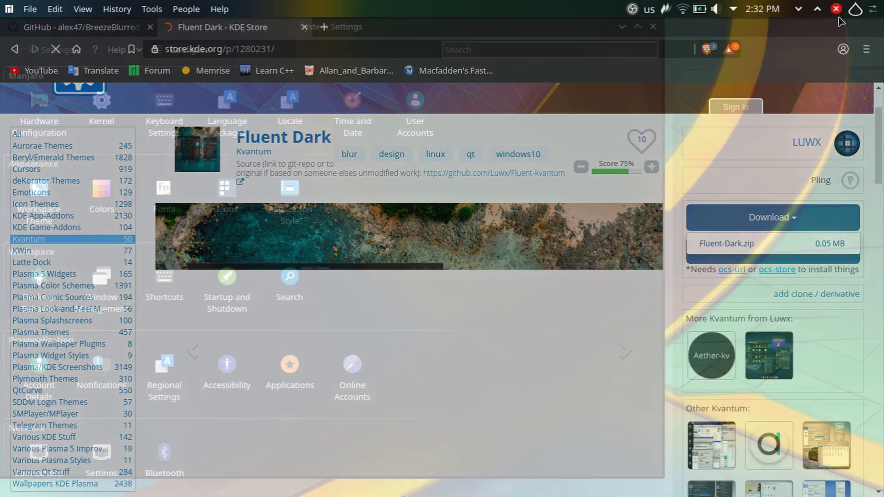
left_click(653, 27)
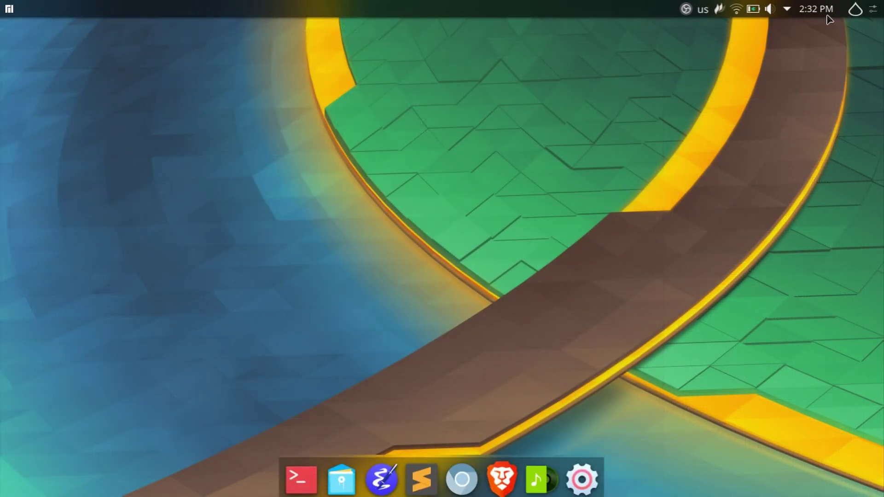
Open the Download New Plasma Widgets installer through the panel's Add Widgets option and find the Event Calendar entry.
right_click(614, 10)
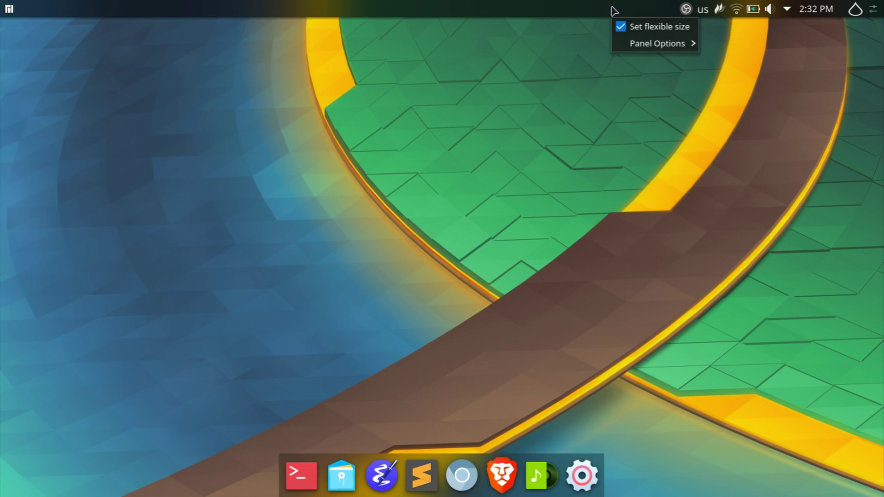
mouse_move(636, 49)
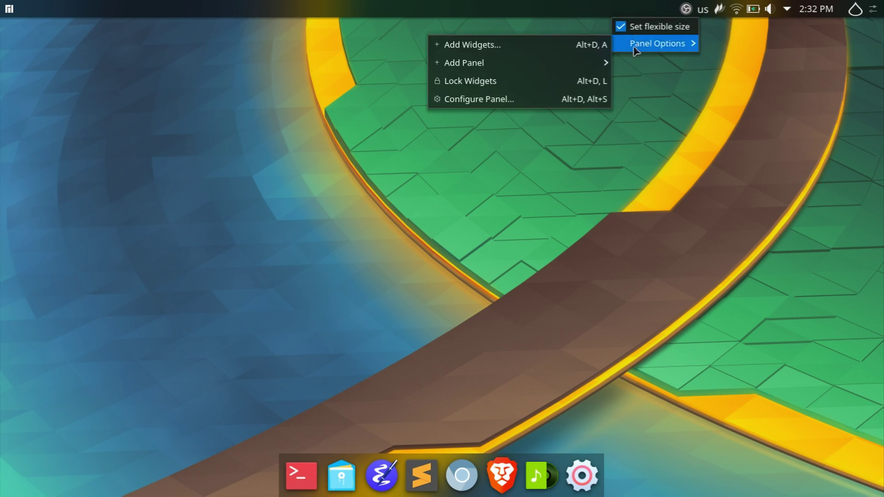
left_click(513, 46)
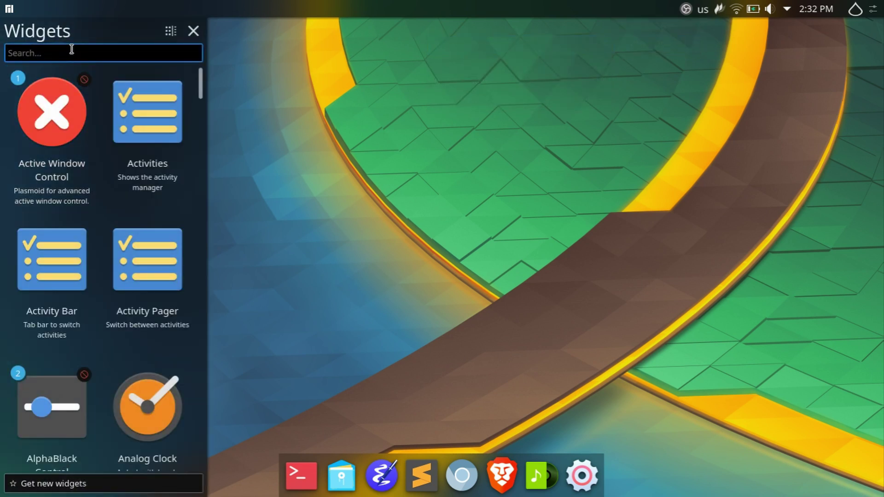
scroll(56, 276, "down", 6)
left_click(37, 483)
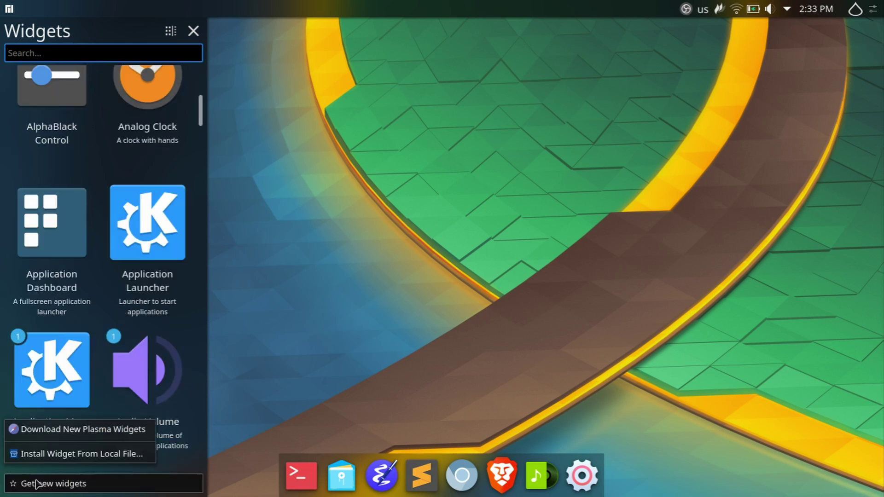
left_click(37, 431)
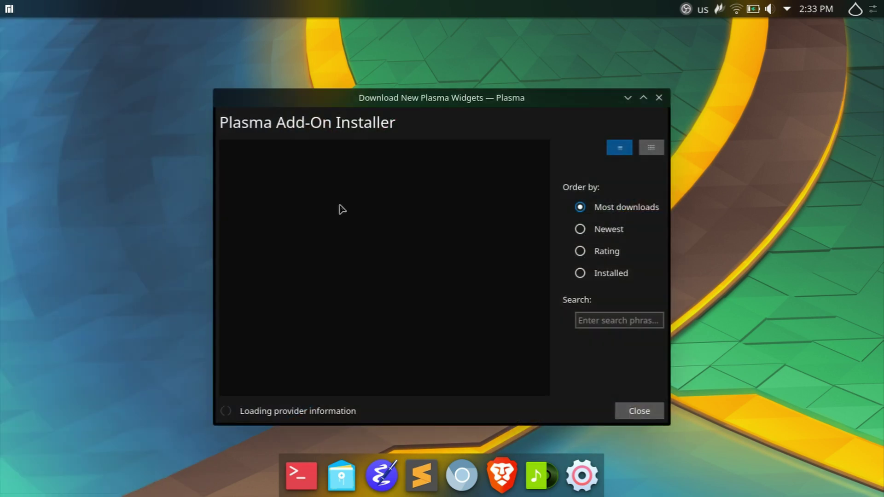
left_click_drag(339, 104, 357, 83)
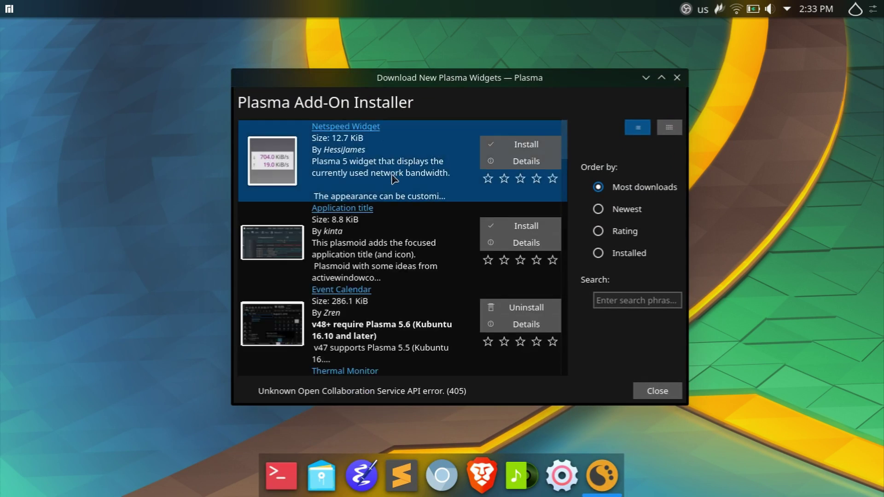
scroll(400, 221, "down", 1)
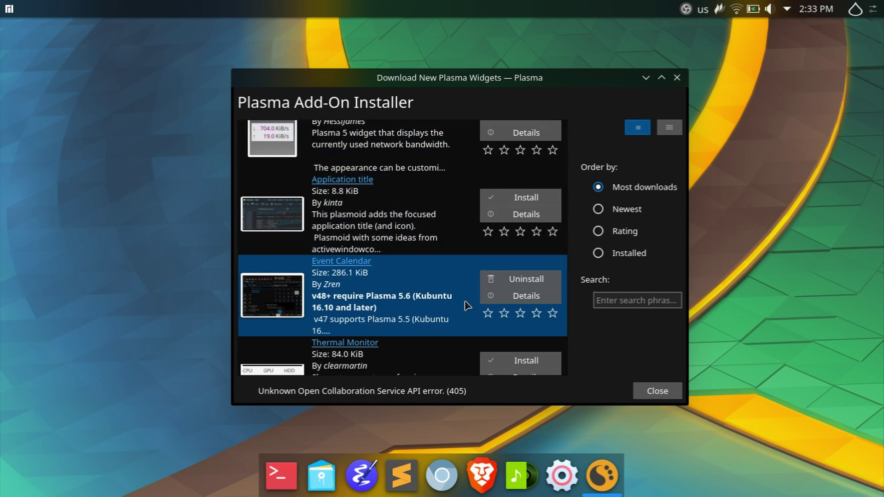
View the alternative widgets offered for the panel clock and cancel without switching.
right_click(806, 11)
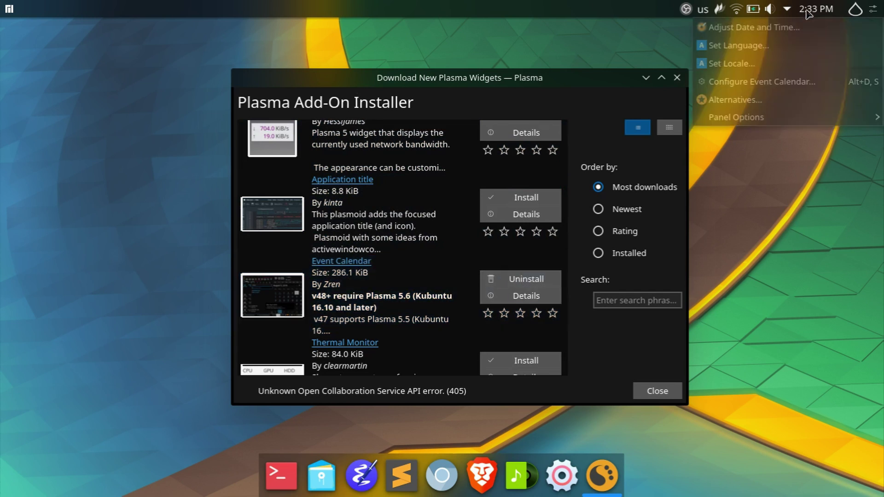
left_click(749, 100)
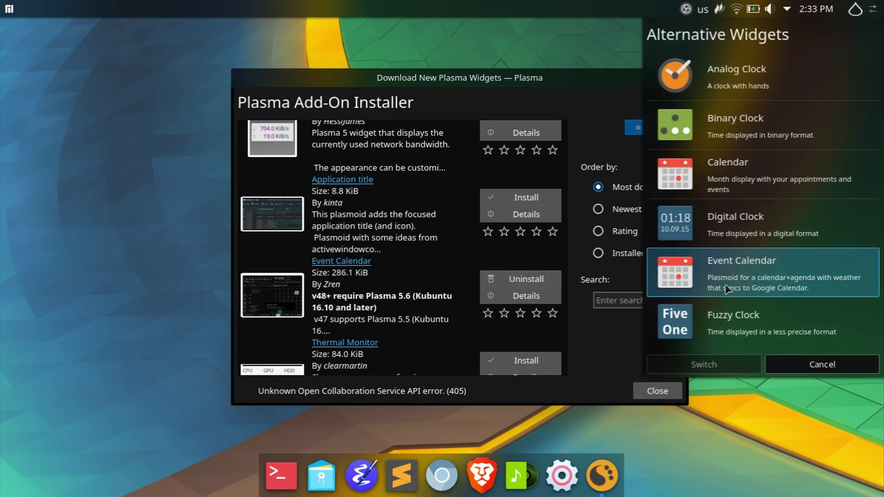
left_click(778, 362)
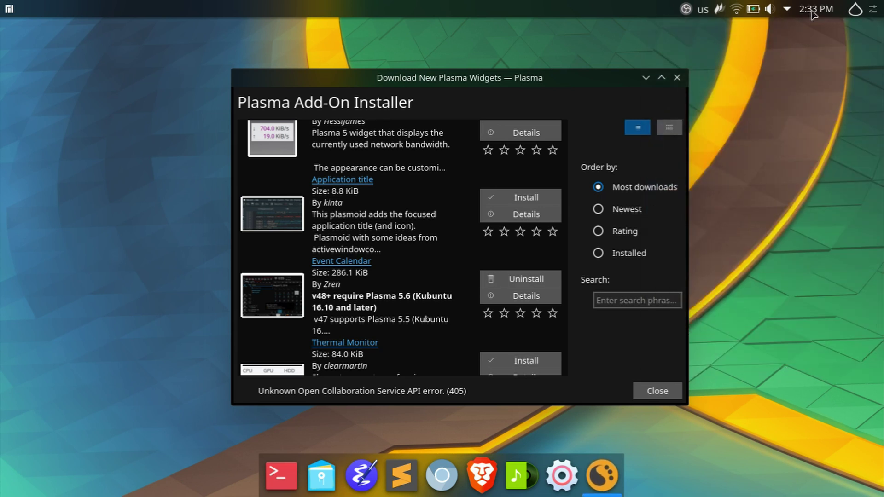
View the Event Calendar popup of the panel clock, moving the add-on installer window aside, and close the popup.
left_click(813, 11)
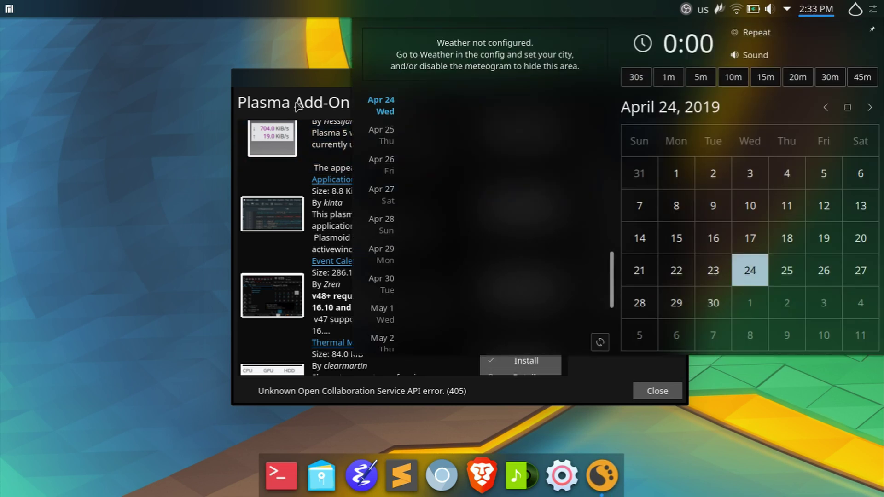
left_click_drag(283, 85, 107, 95)
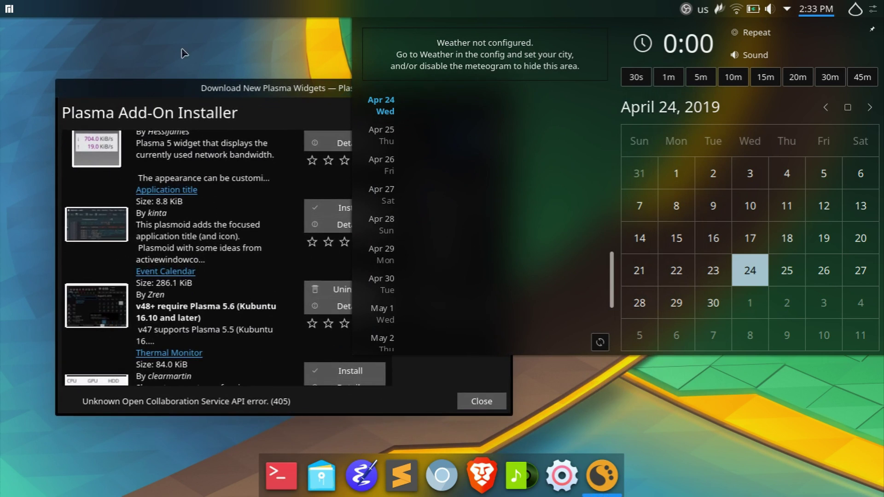
scroll(212, 325, "down", 1)
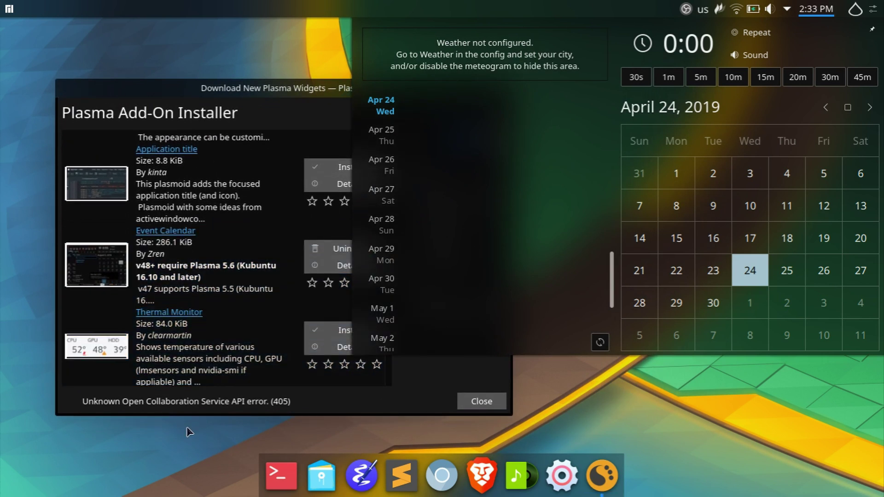
left_click(828, 13)
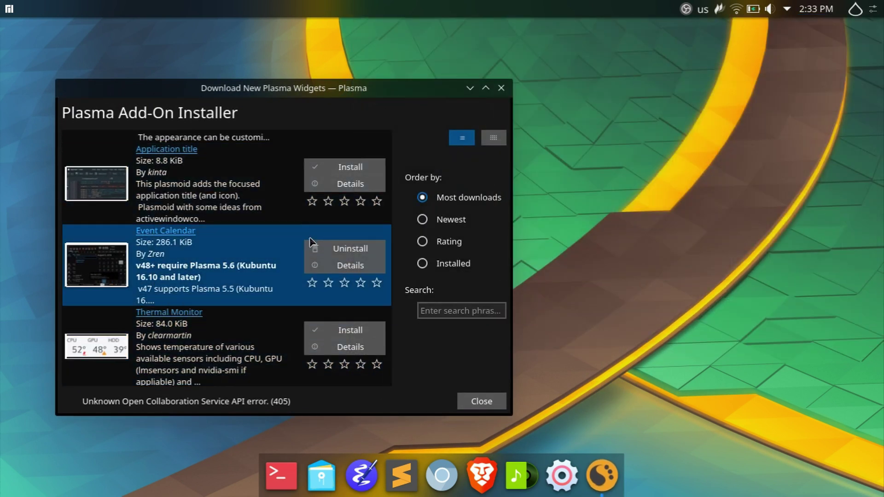
Browse the add-on installer's list as far as Active Window Control and Simple System Monitor, and close the installer.
scroll(312, 243, "down", 2)
scroll(312, 243, "down", 2)
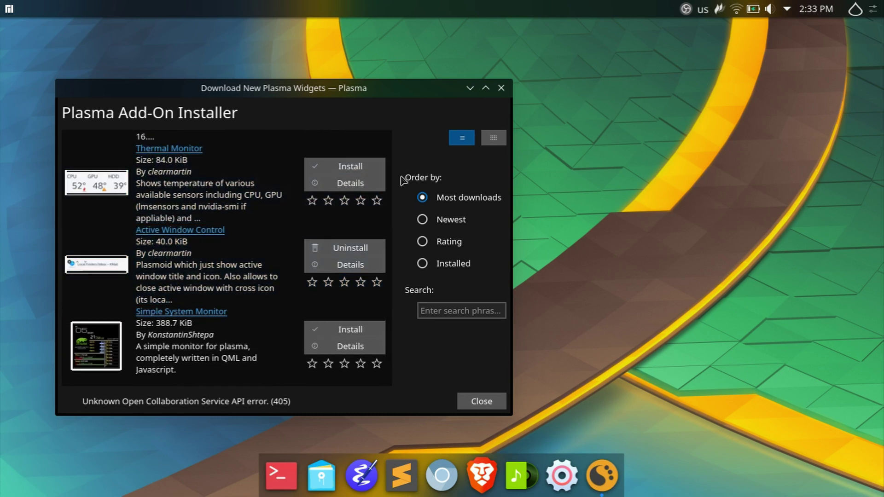
left_click(500, 88)
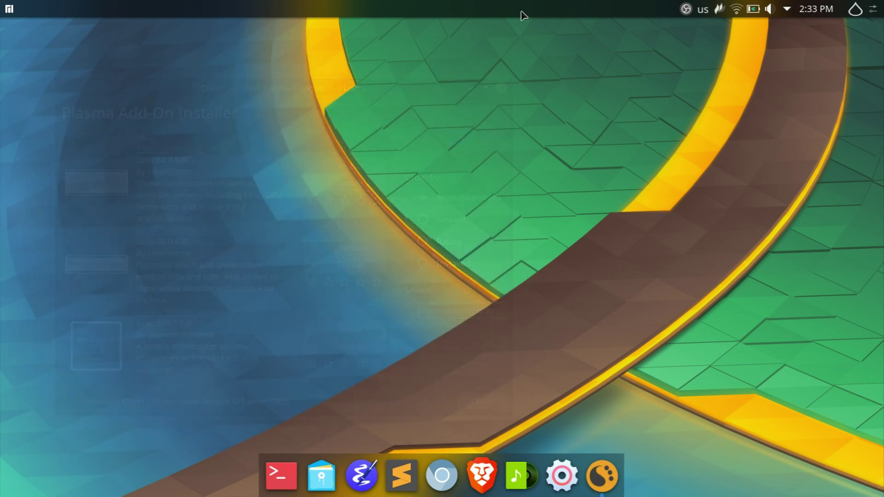
Search the panel's Add Widgets list for "global" and add the Global Menu widget to the desktop.
right_click(523, 14)
mouse_move(538, 38)
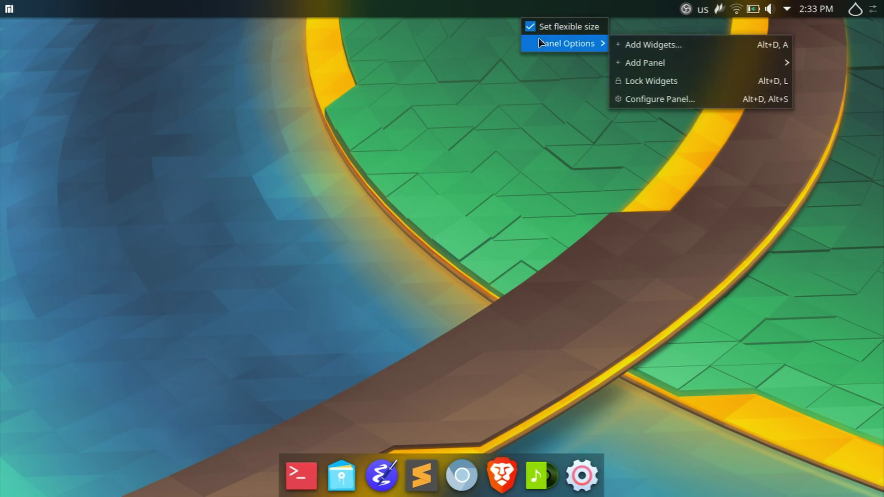
left_click(644, 44)
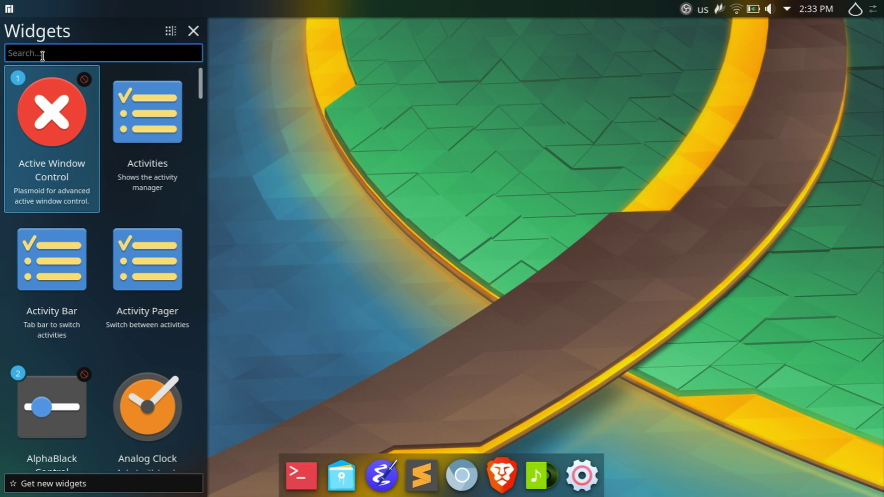
type("global")
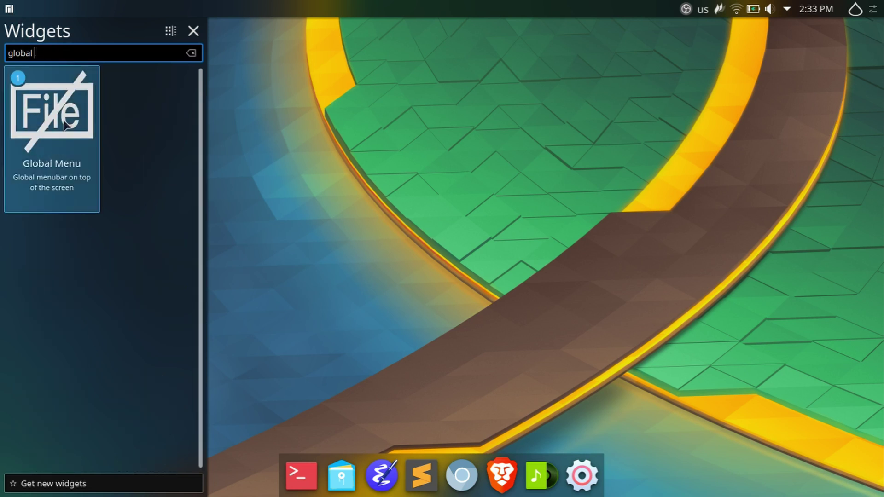
left_click_drag(51, 111, 50, 22)
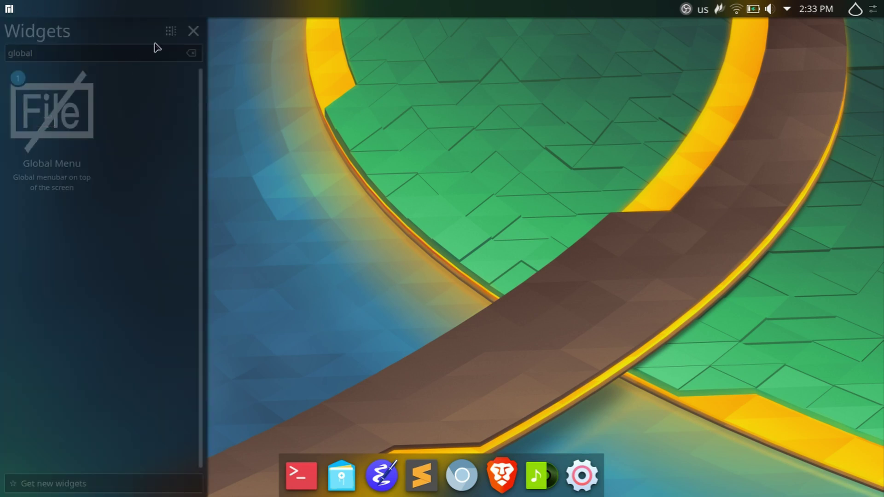
Search the widgets for "active windo", add Active Window Control to the desktop, and close the Widgets list.
left_click(95, 53)
key("ctrl+a")
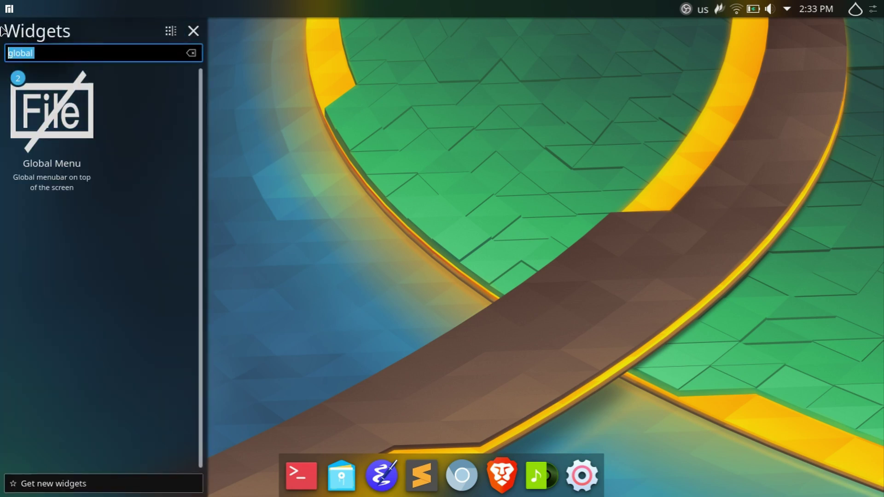
type("active windo")
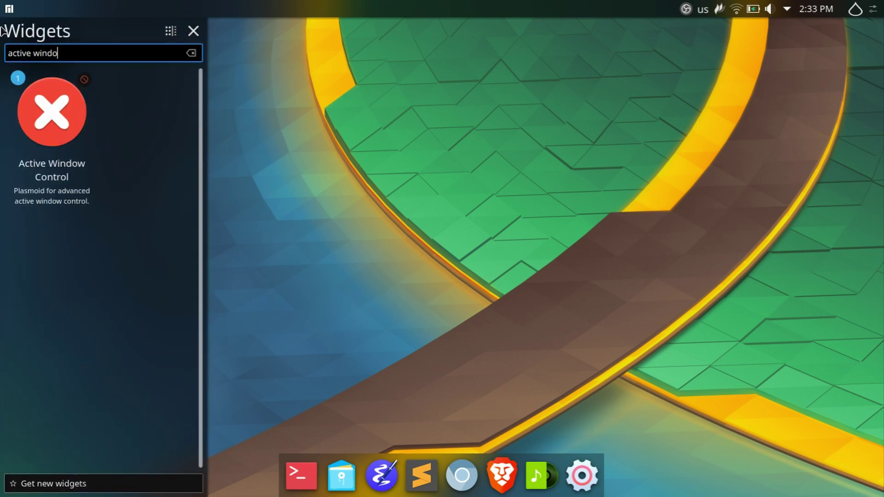
left_click_drag(43, 191, 42, 106)
left_click(193, 31)
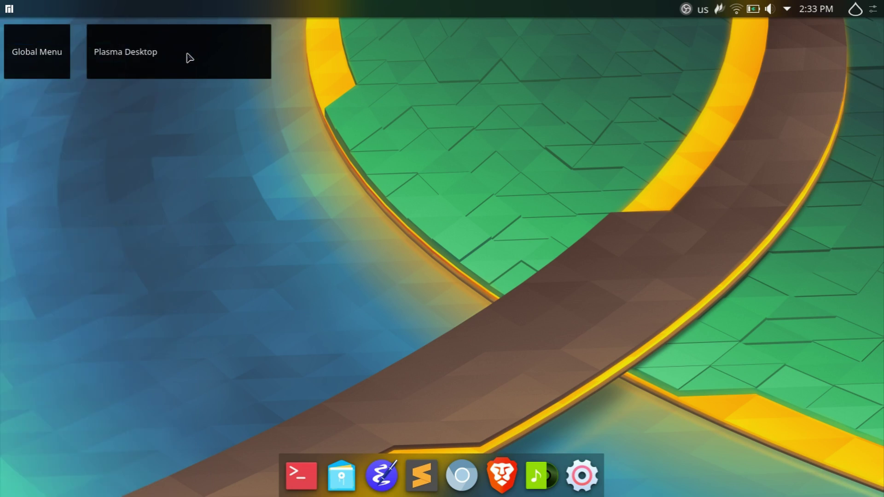
Remove the Active Window Control and Global Menu widgets from the desktop and dismiss both removal notifications.
right_click(189, 54)
left_click(211, 159)
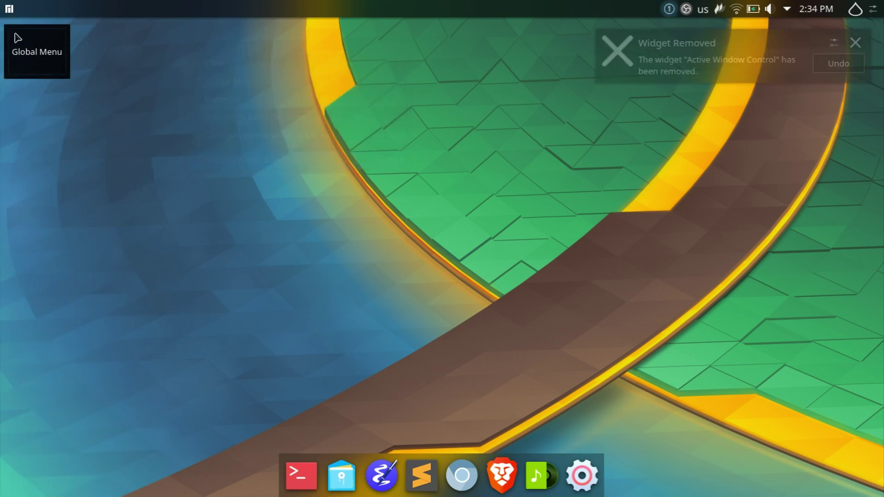
right_click(29, 52)
left_click(50, 90)
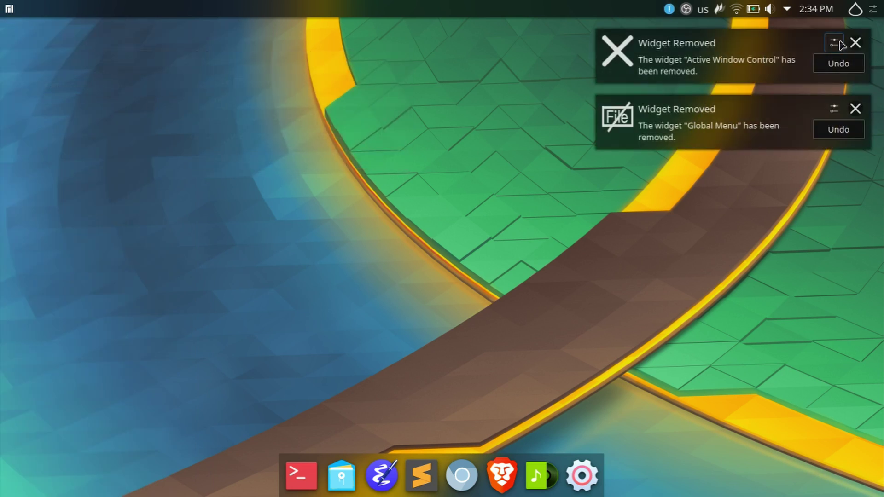
left_click(856, 43)
left_click(855, 42)
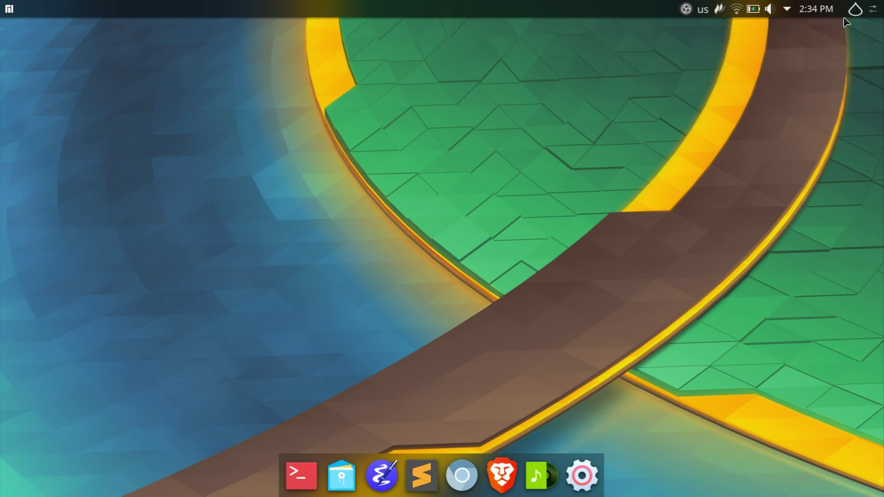
Open the settings of the panel's Active Window Control widget and move the window to the middle of the desktop.
right_click(803, 9)
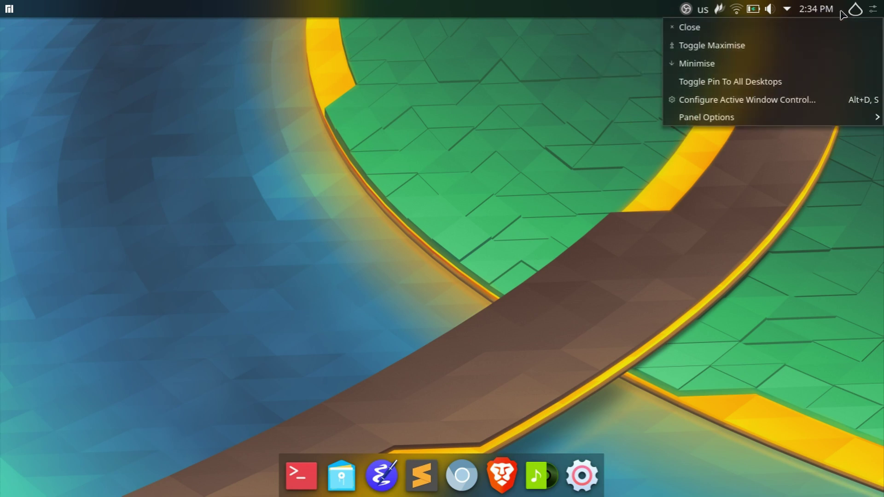
left_click(734, 102)
left_click_drag(157, 34, 340, 62)
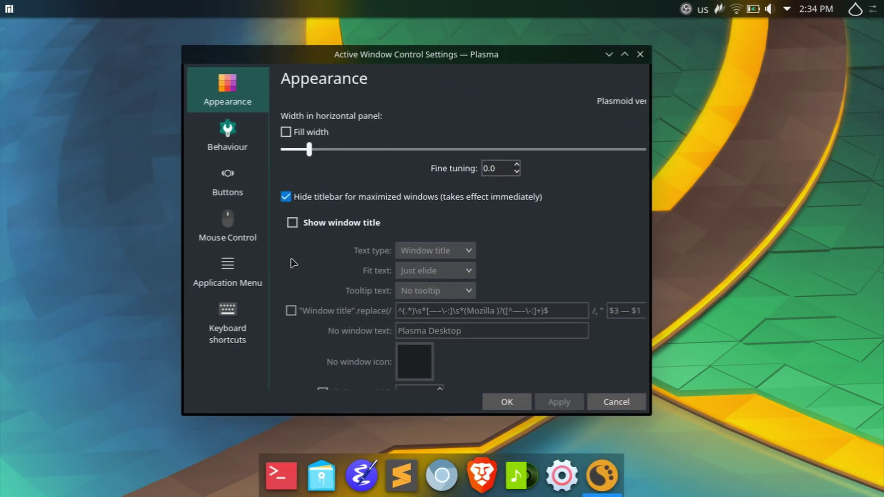
Examine the Appearance, Behaviour, Buttons, Mouse Control and Application Menu settings of Active Window Control, and close the window.
scroll(292, 260, "down", 5)
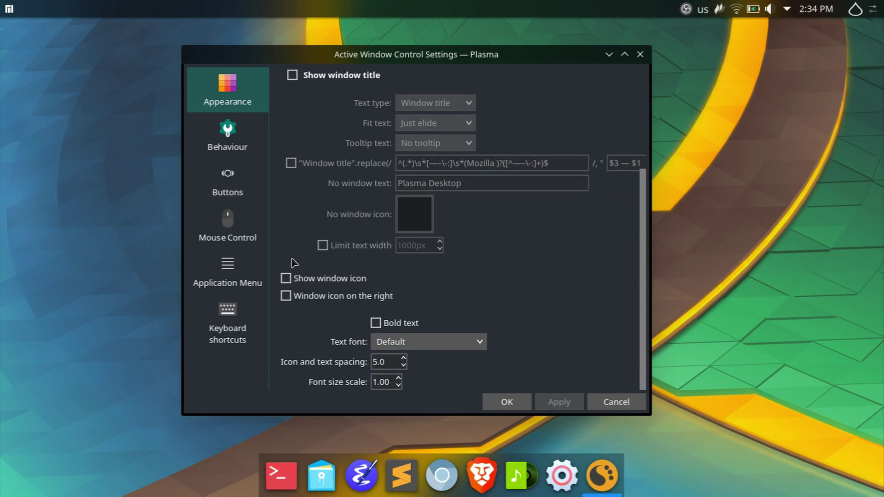
scroll(292, 261, "up", 5)
left_click(235, 141)
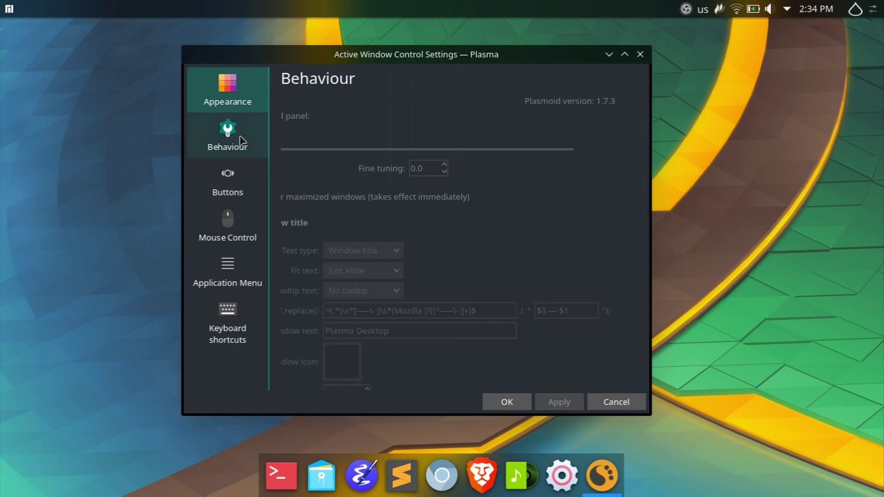
left_click(238, 190)
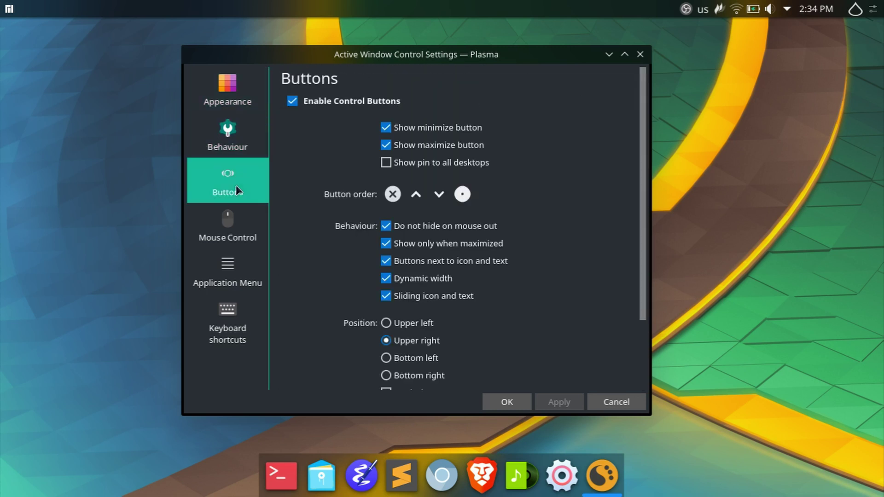
scroll(286, 193, "down", 3)
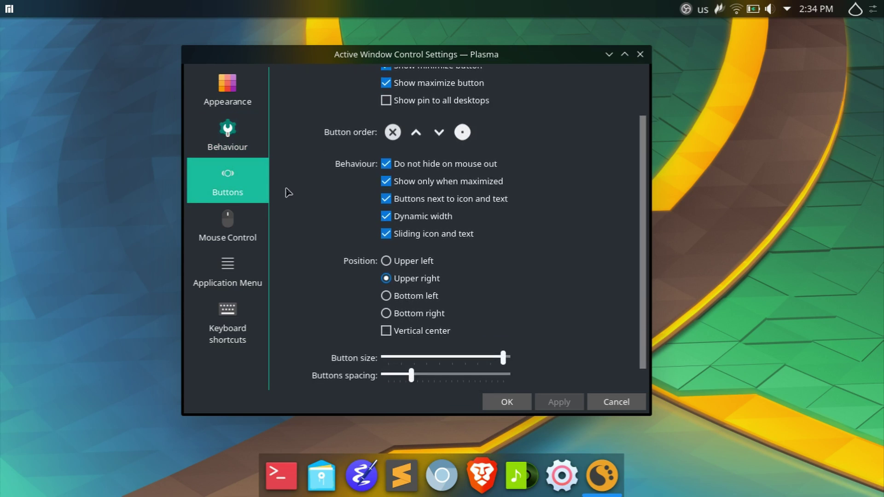
scroll(289, 192, "up", 3)
left_click(216, 230)
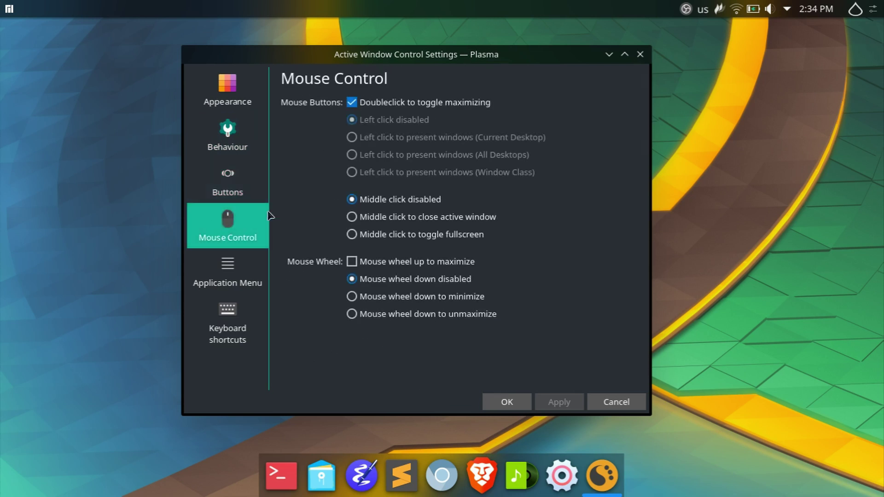
left_click(225, 266)
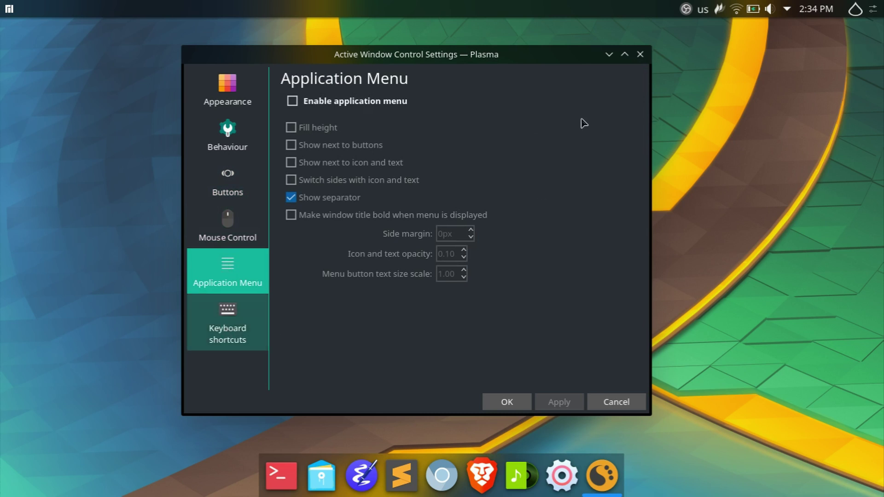
left_click(640, 54)
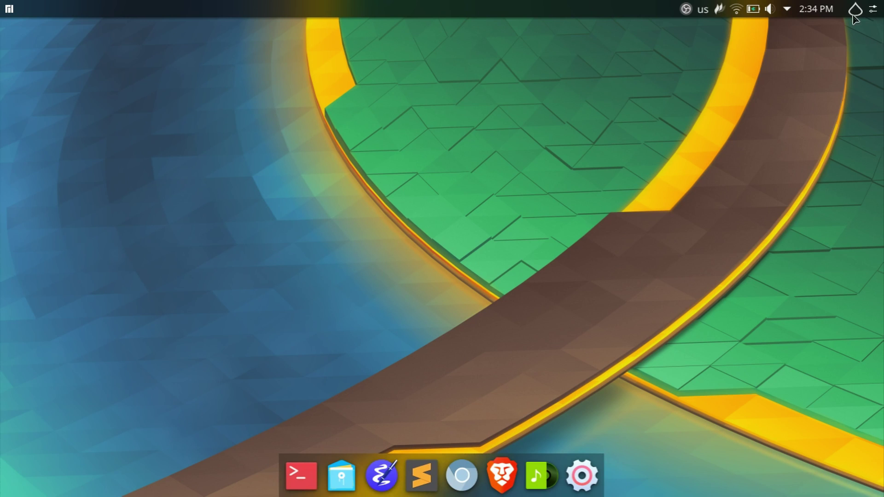
Remove the AlphaBlack Control widget from the panel and dismiss the removal notification.
left_click(873, 9)
left_click(830, 78)
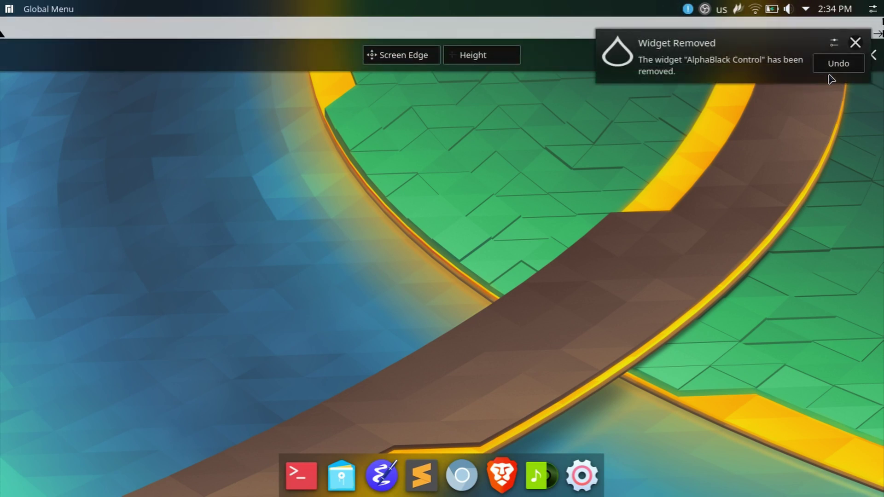
left_click(855, 42)
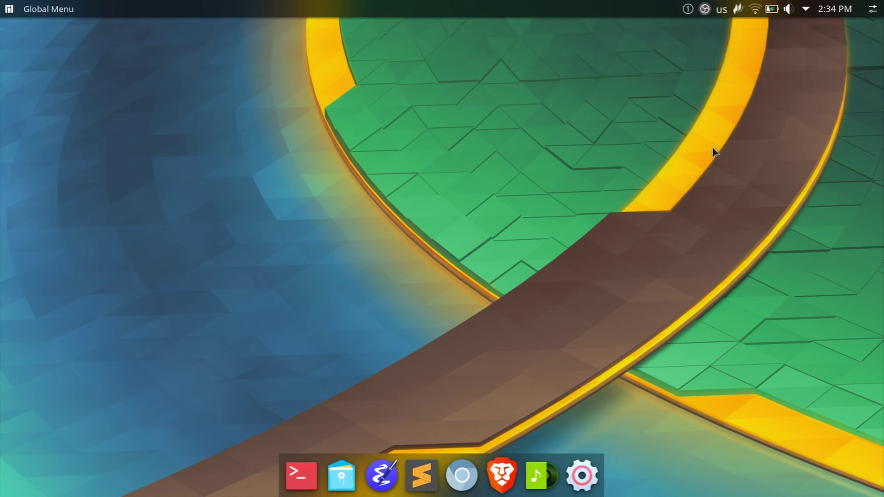
Lock the widgets through the panel's options.
right_click(608, 9)
mouse_move(640, 46)
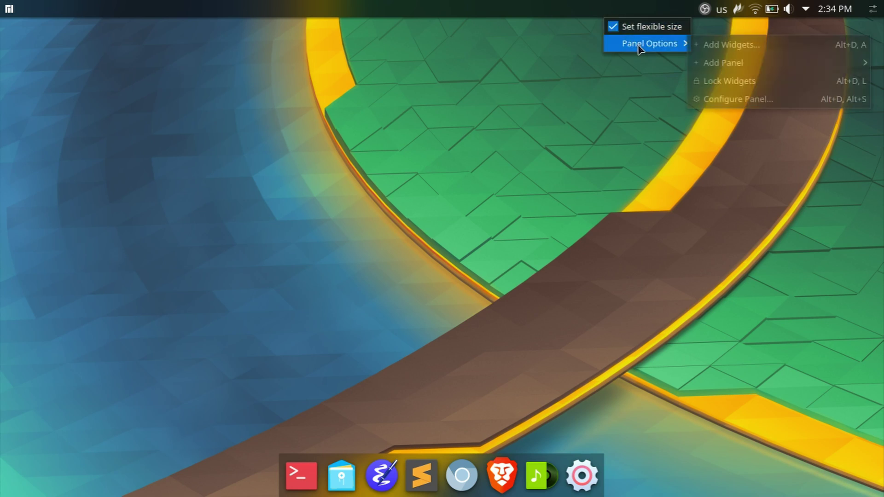
left_click(732, 82)
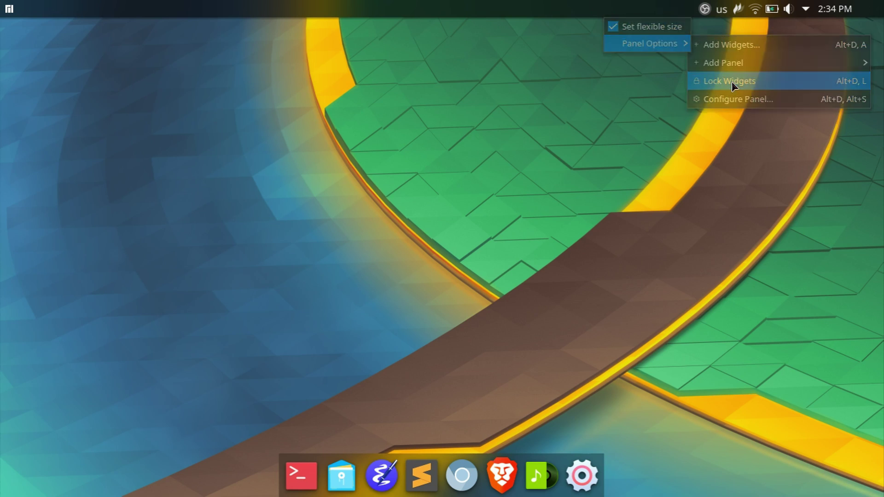
Open a Konsole window, move it toward the middle of the desktop, and maximize and restore it.
left_click(298, 487)
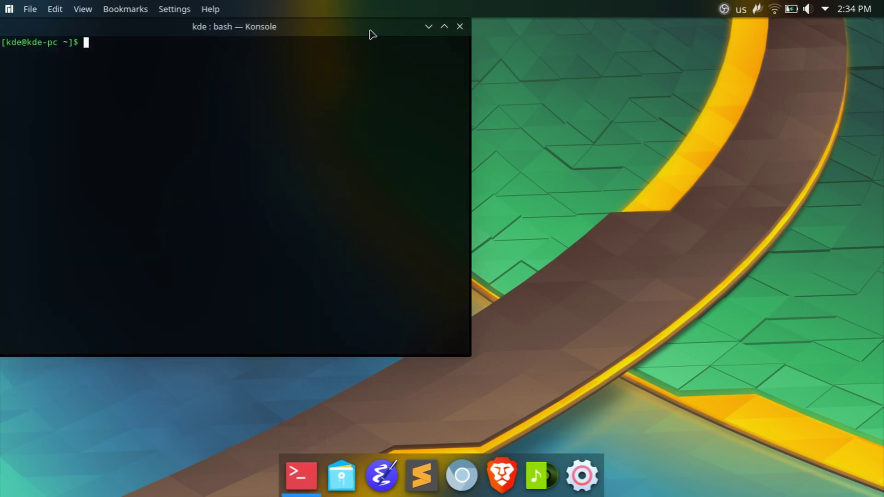
left_click_drag(372, 35, 466, 76)
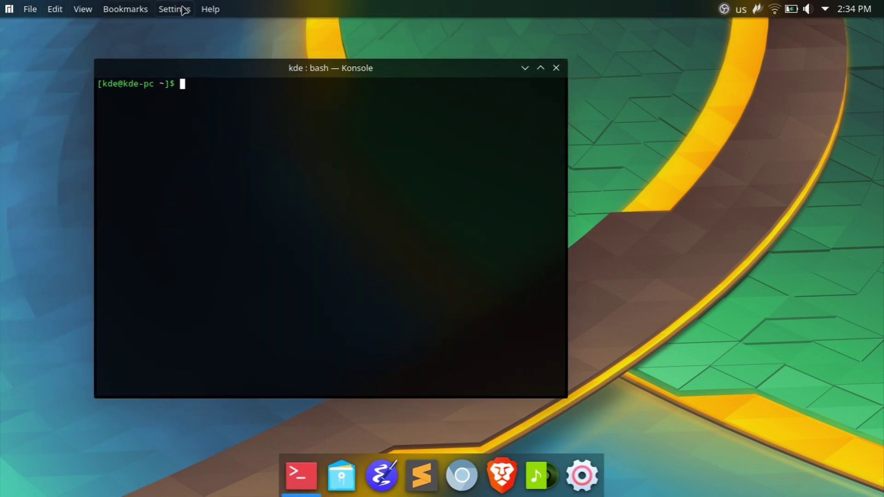
left_click(540, 68)
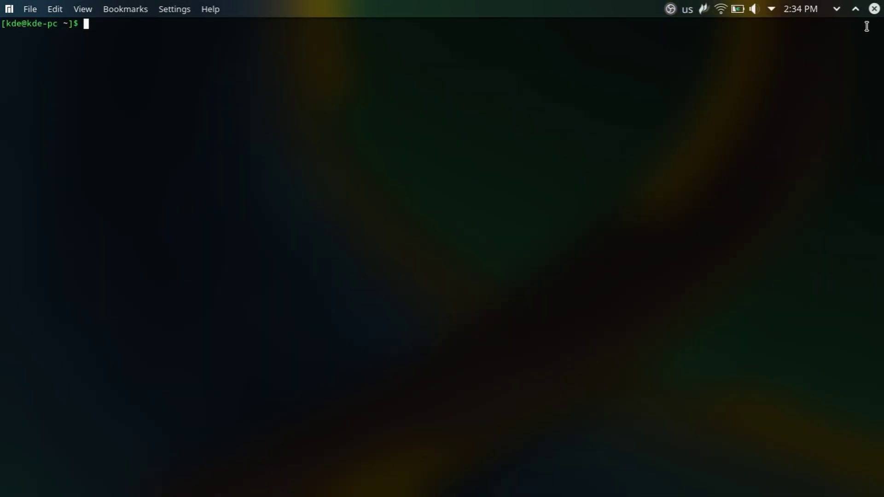
left_click(856, 10)
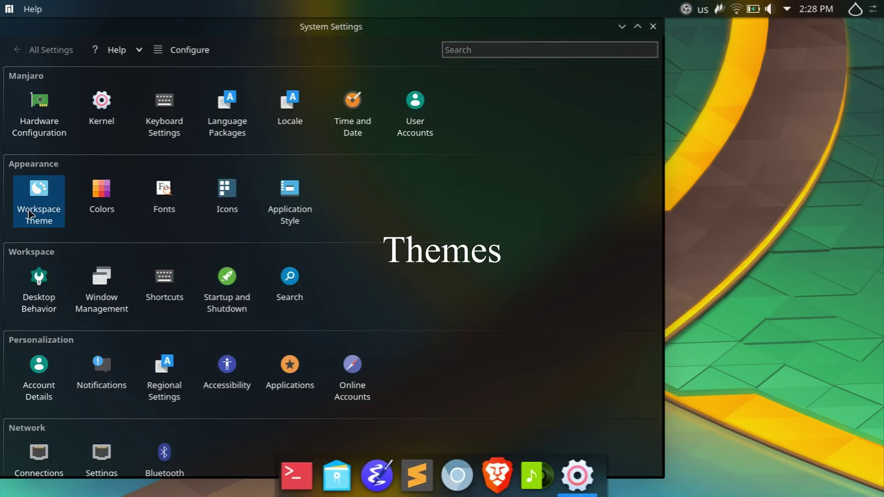
Open the Plasma theme settings and search the downloadable desktop themes for "breeze alpha".
left_click(28, 214)
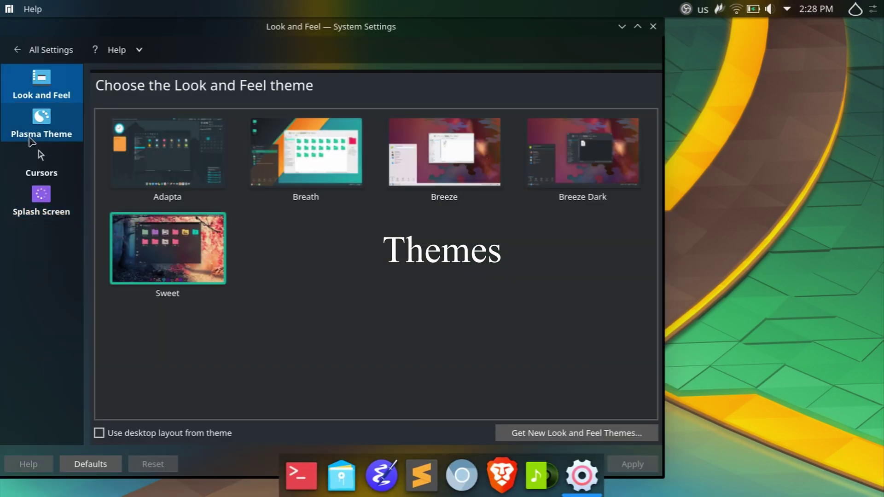
left_click(41, 122)
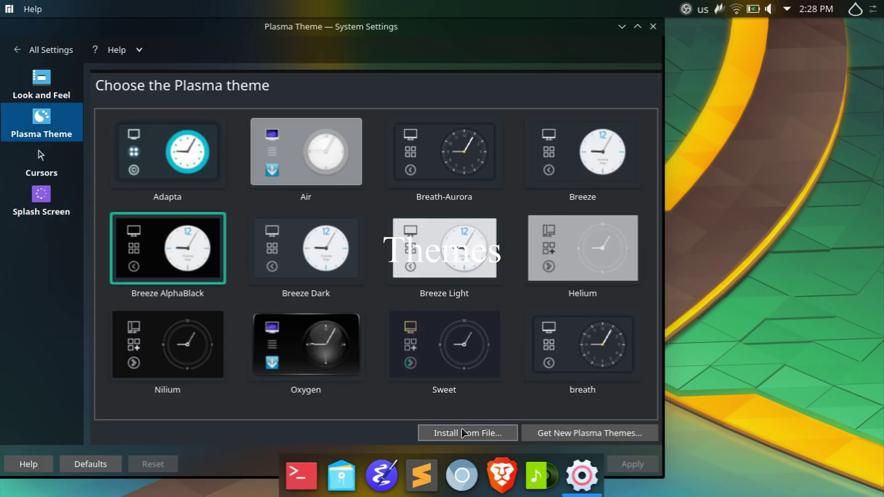
left_click(557, 434)
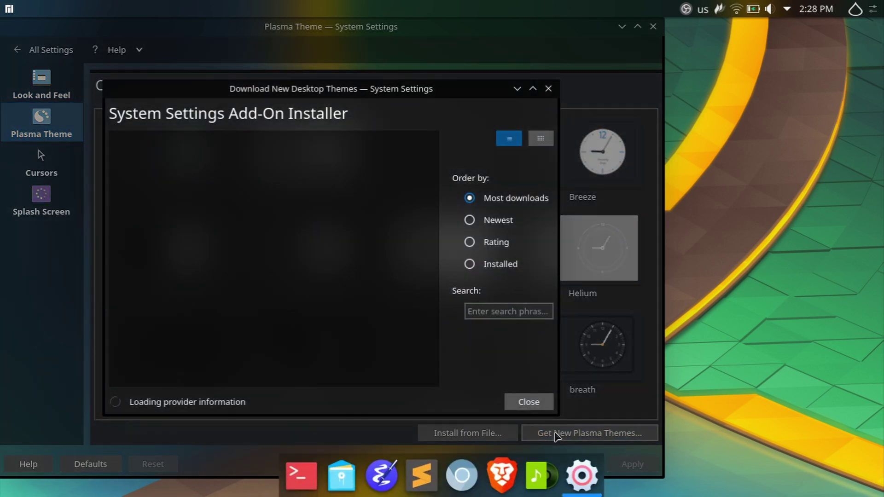
left_click(510, 312)
type("breeze")
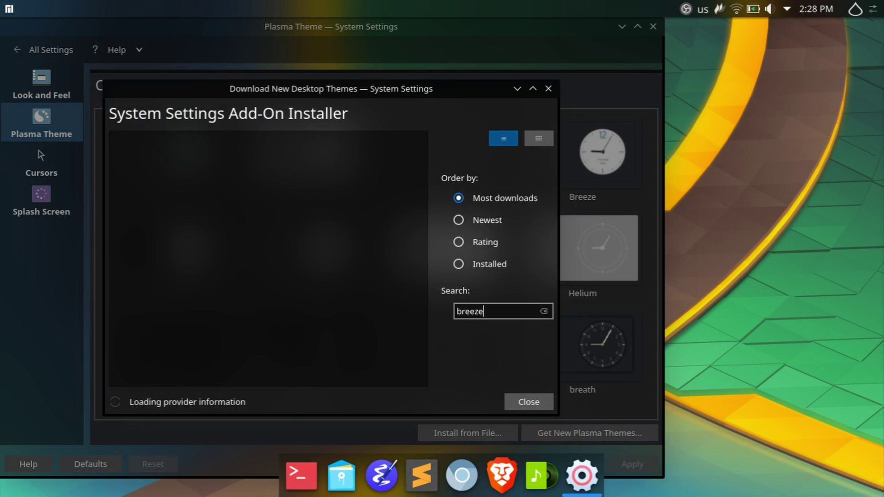
type(" alpha")
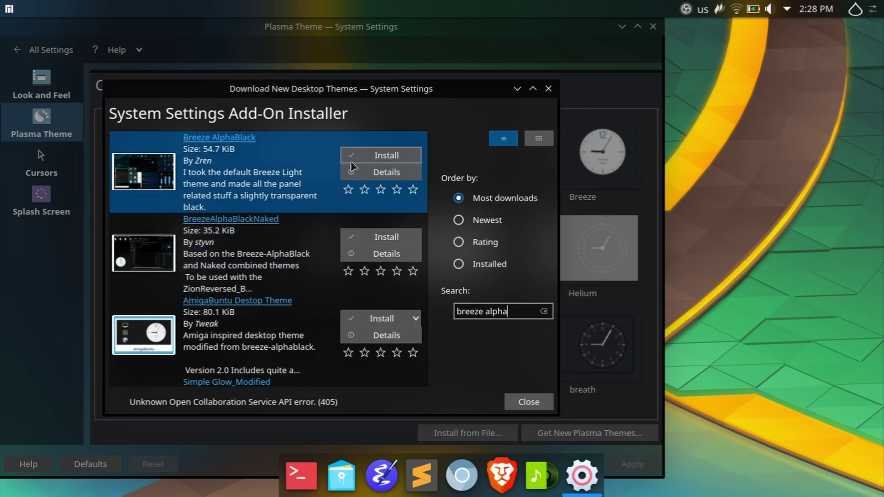
Install the Breeze AlphaBlack theme, close the add-on installer, and return to the Plasma theme list.
left_click(367, 156)
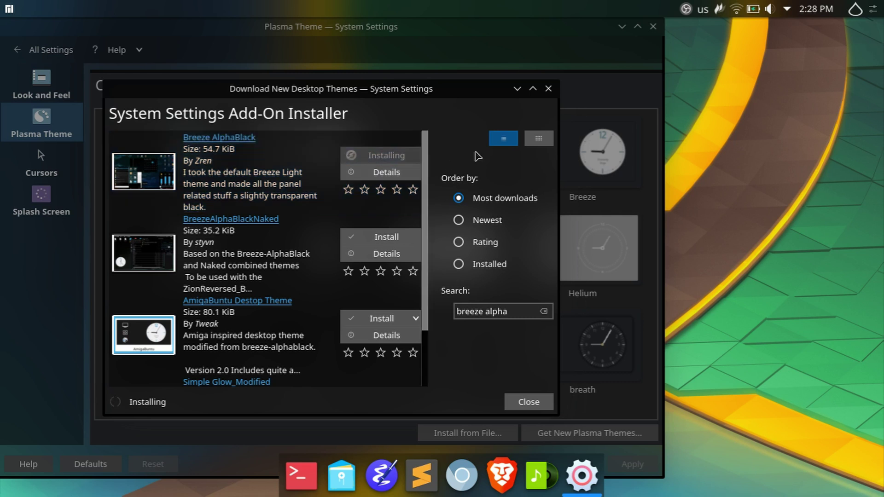
left_click(548, 89)
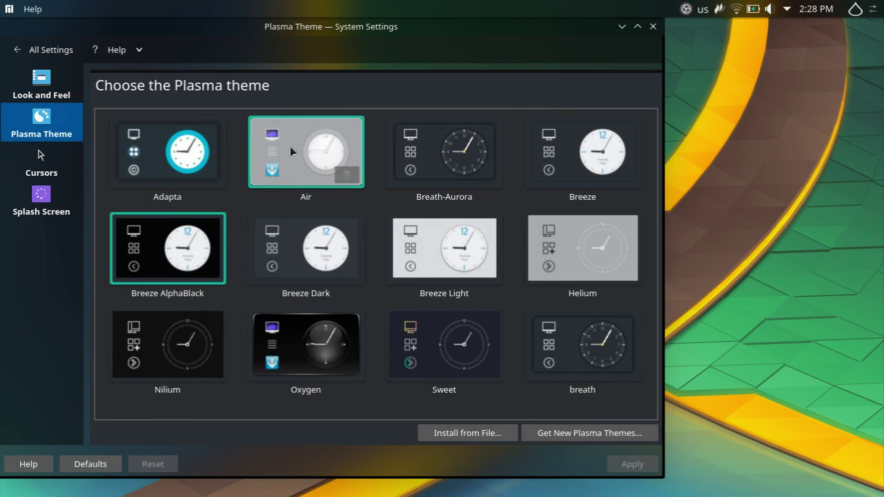
left_click(32, 95)
left_click(34, 115)
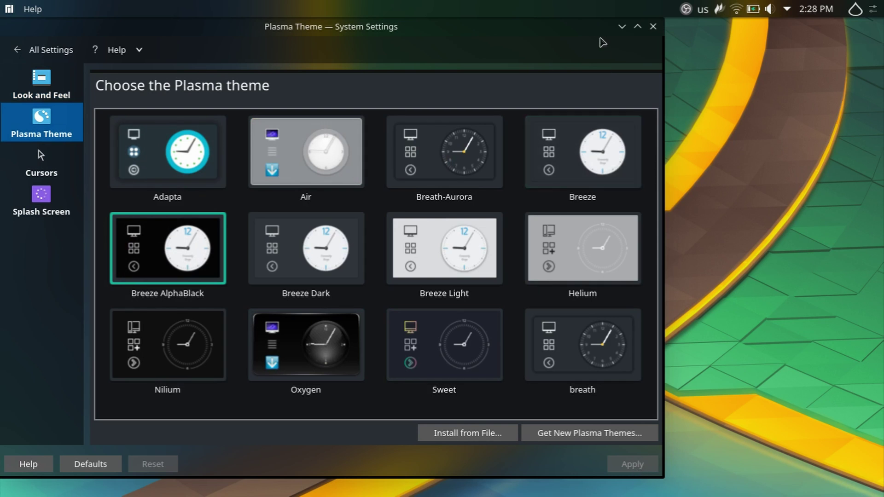
Minimize System Settings and examine the color, opacity and taskbar options of the AlphaBlack Control widget.
left_click(622, 26)
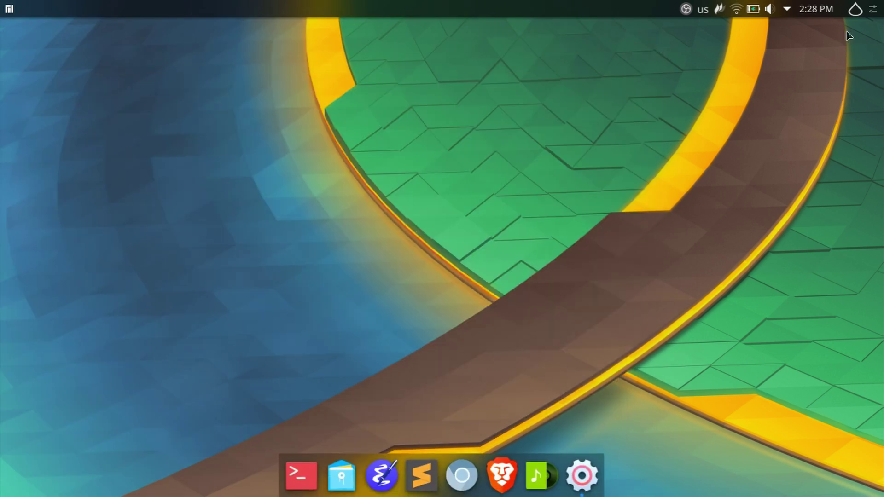
left_click(855, 10)
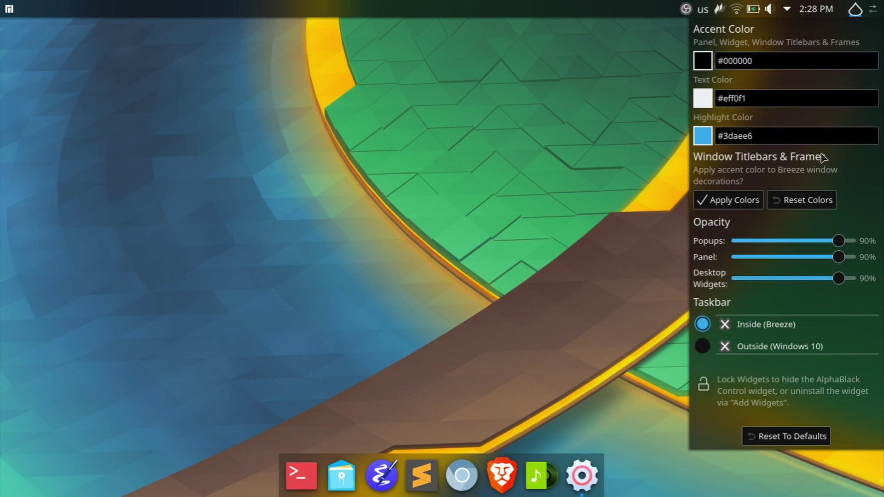
left_click(521, 256)
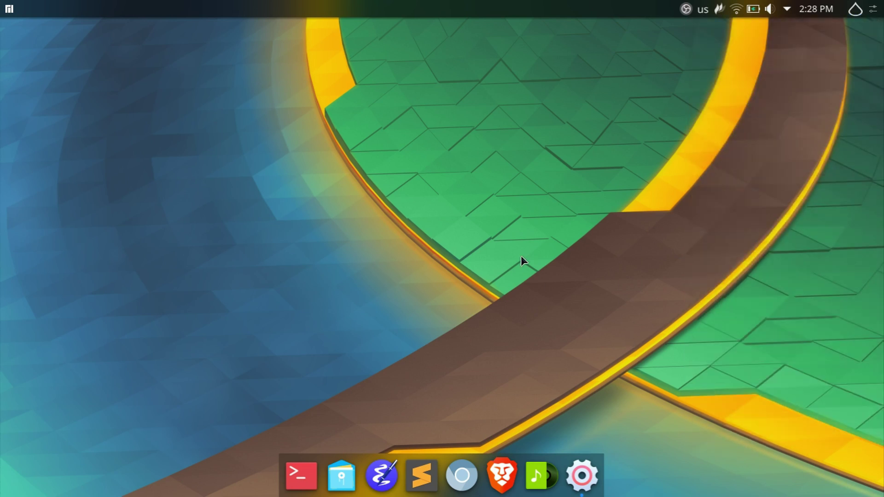
Return to System Settings, search the downloadable cursor themes for "pixelfun", and close the add-on installer.
left_click(582, 476)
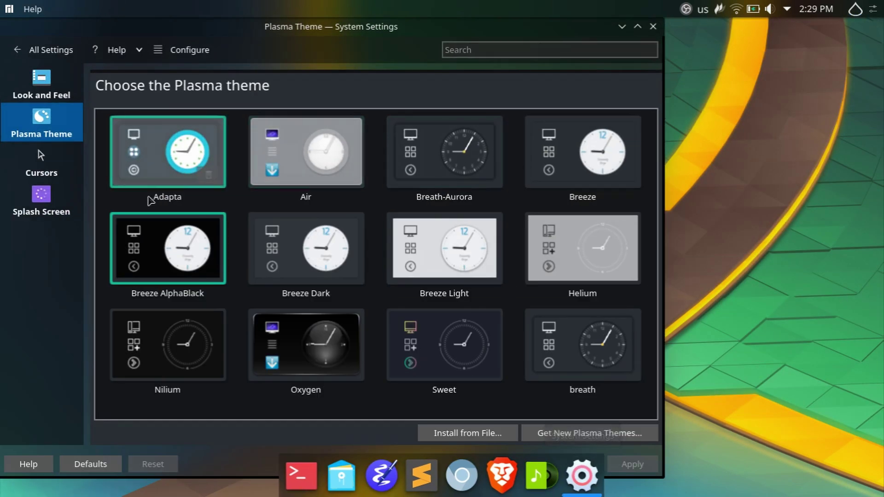
left_click(41, 174)
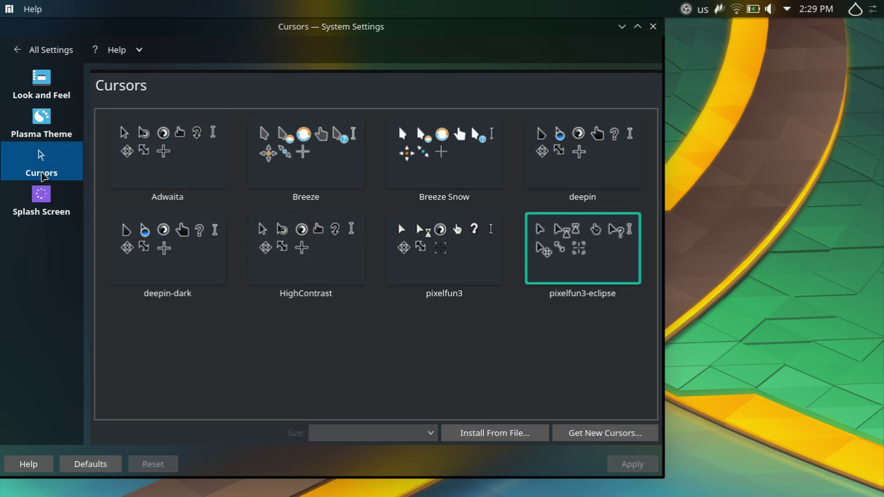
left_click(571, 434)
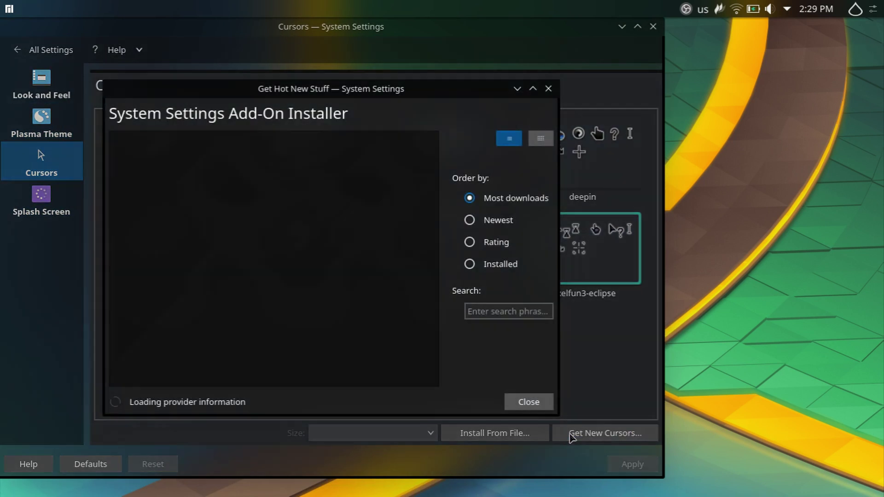
left_click(491, 311)
type("pixelfun")
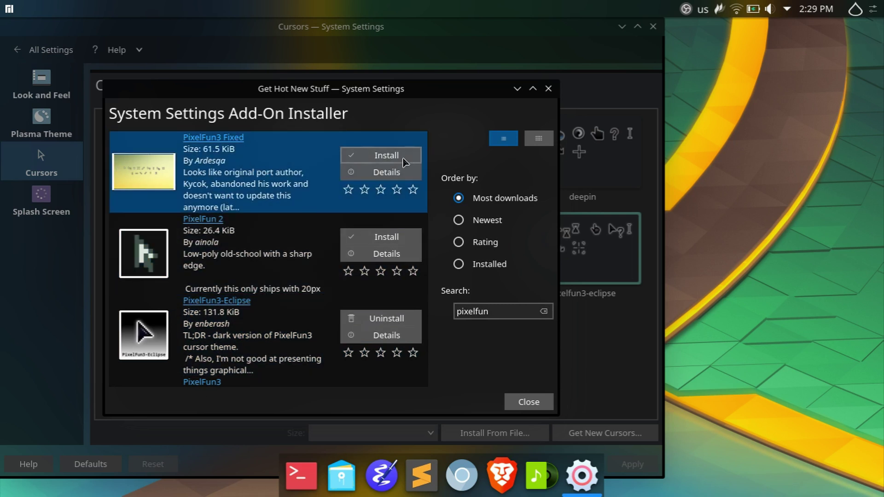
left_click(549, 89)
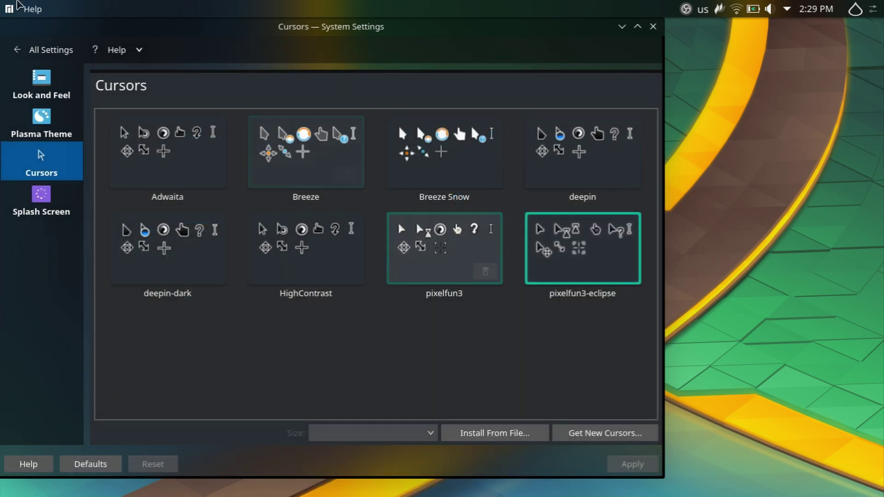
View the application color schemes and open the icon theme settings.
left_click(46, 50)
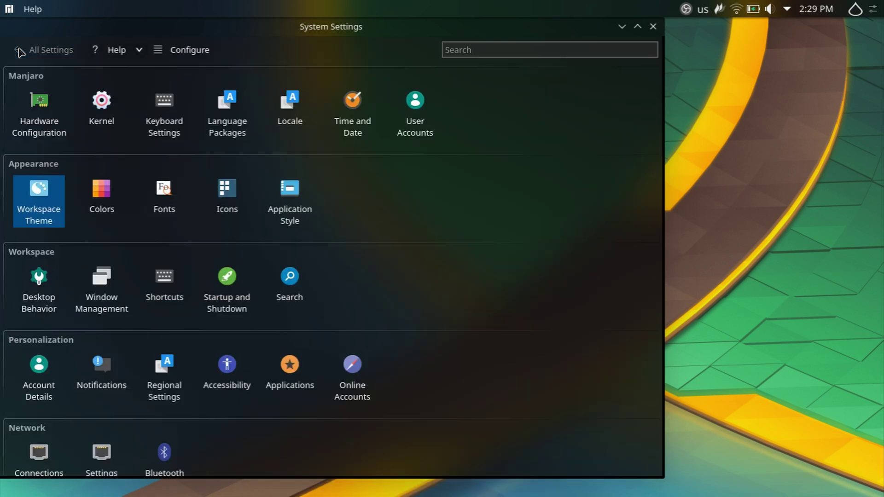
left_click(103, 205)
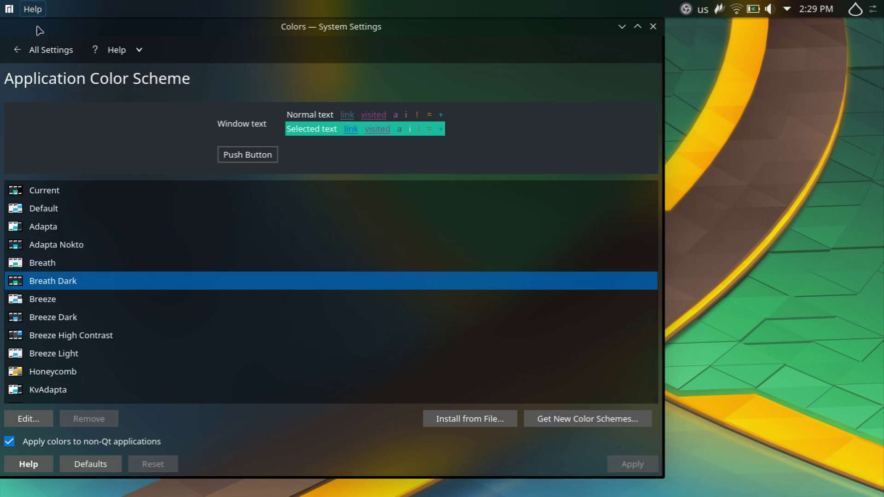
left_click(46, 50)
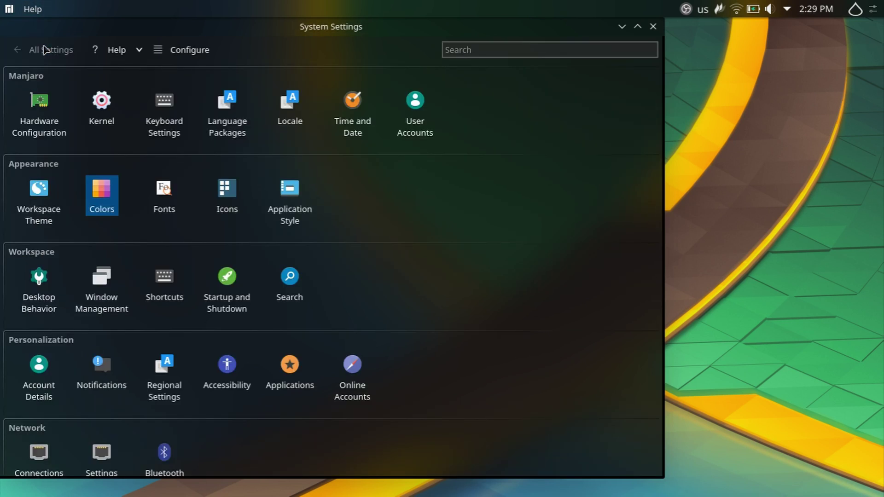
left_click(227, 189)
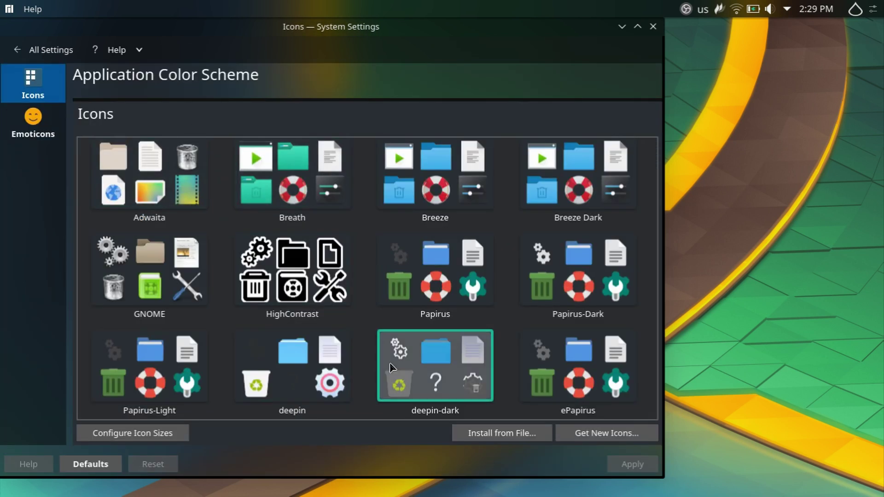
Dismiss the icon theme file chooser, search the downloadable icon themes for "papirus", and view the Papirus install options.
left_click(509, 433)
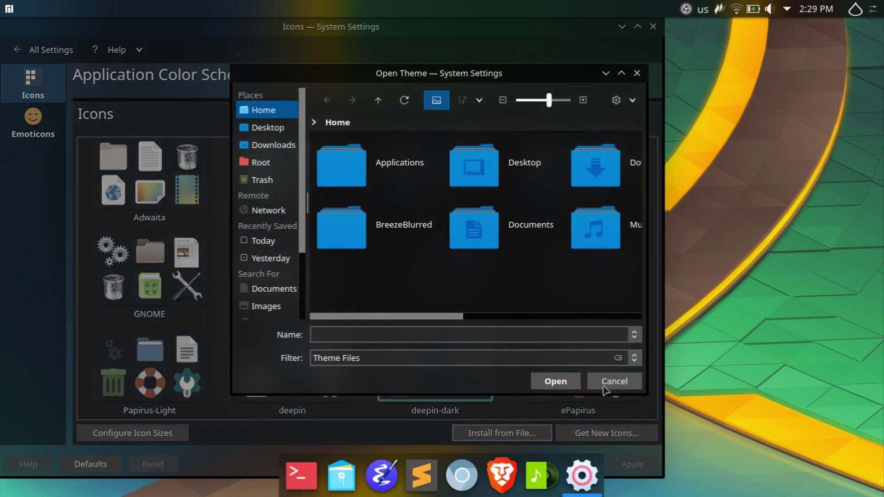
left_click(604, 386)
left_click(599, 433)
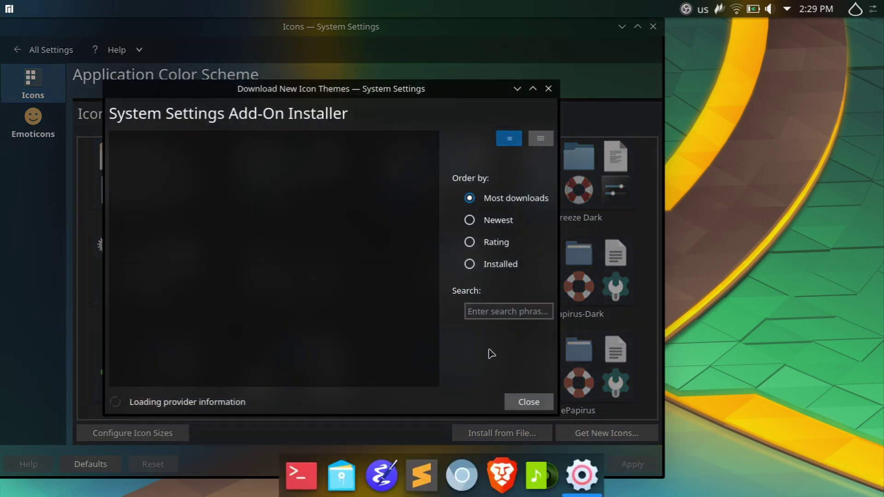
left_click(487, 313)
type("papiru")
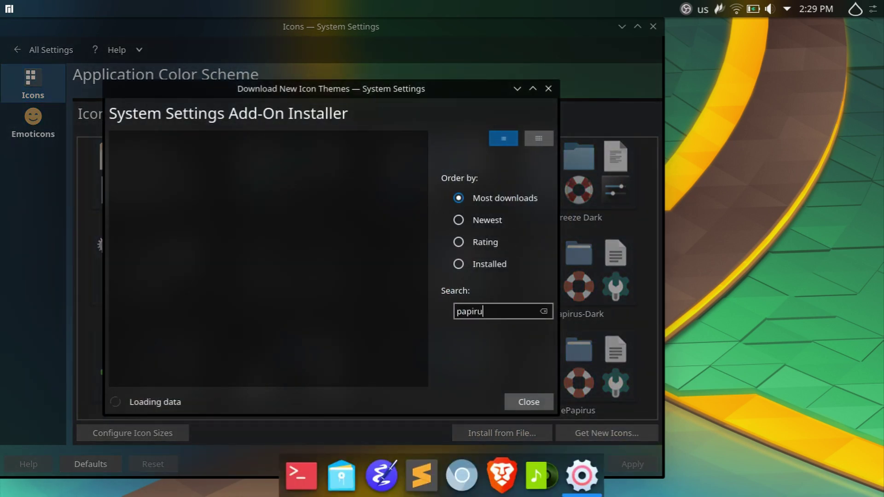
type("s")
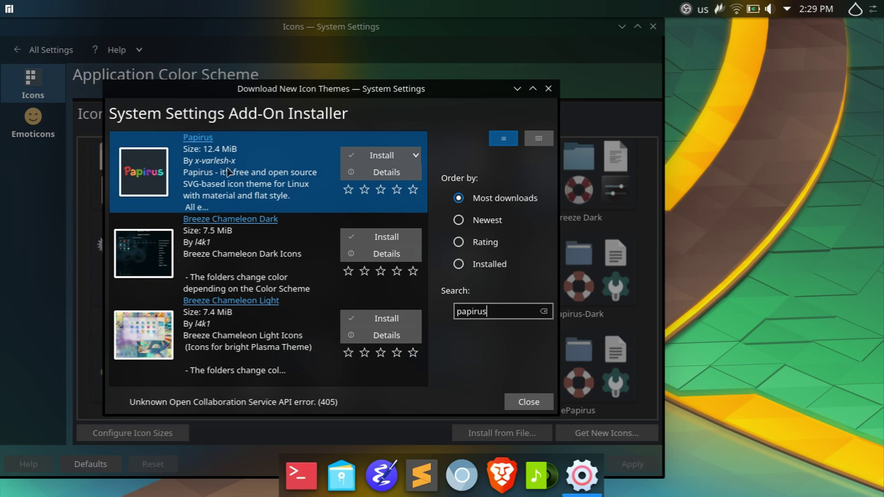
left_click(415, 156)
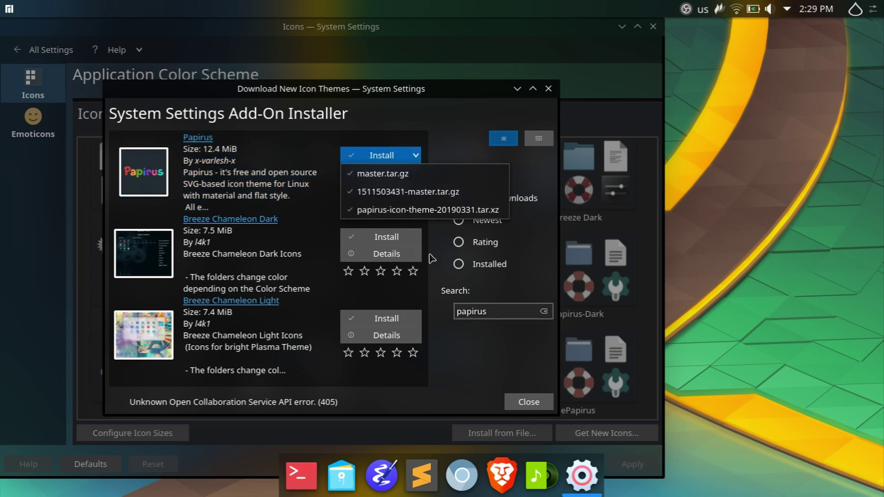
Search the downloadable icon themes for "deepin", view the install variants of Deepin Icons for KDE Plasma, and close the add-on installer.
left_click(484, 313)
double_click(497, 311)
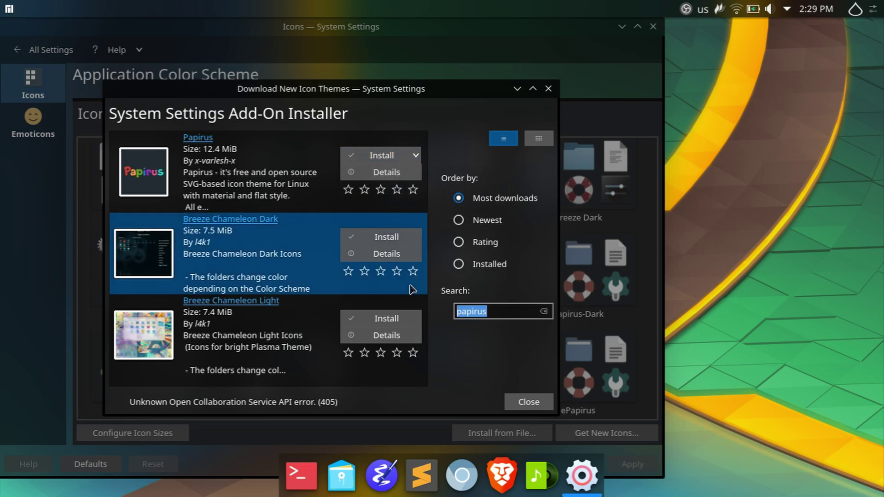
type("deepin")
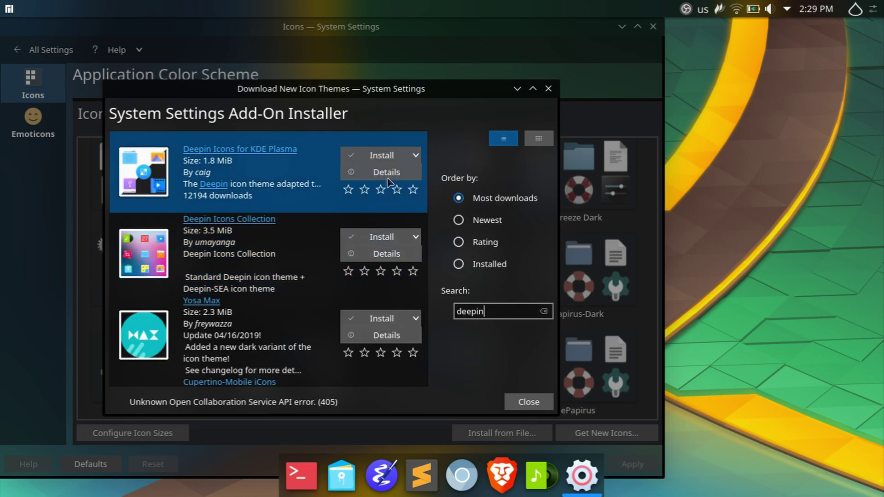
left_click(387, 155)
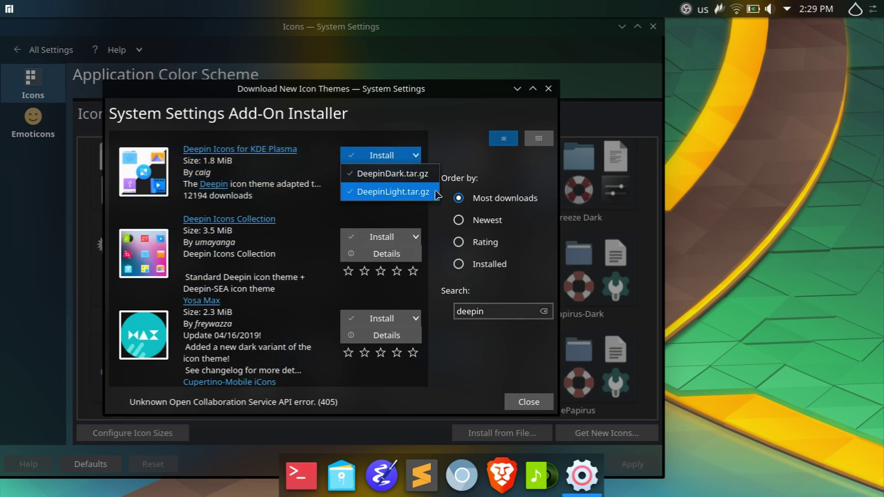
left_click(484, 80)
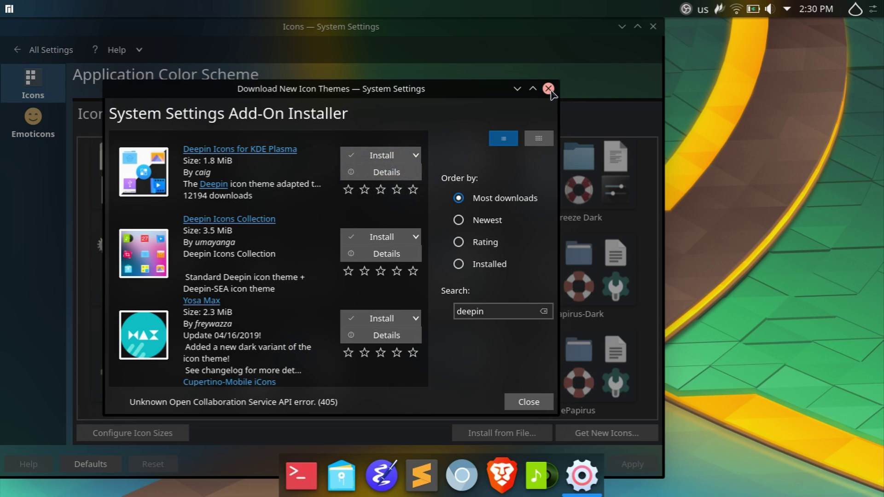
left_click(548, 89)
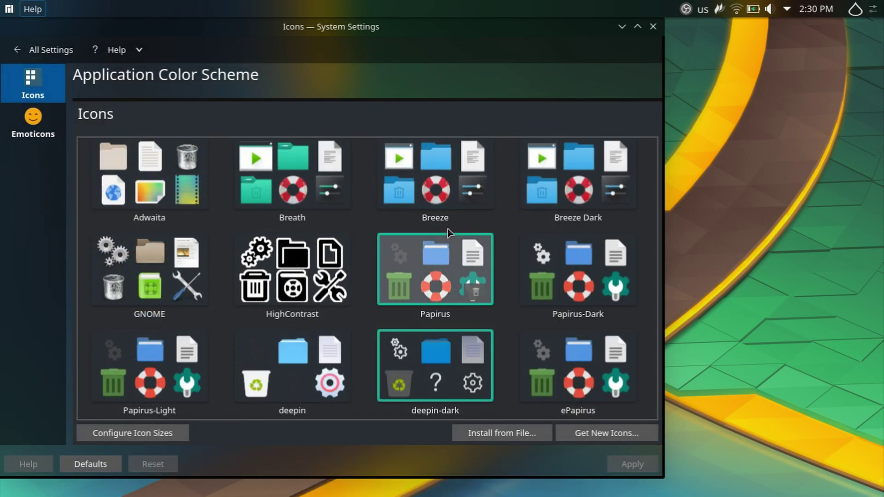
Examine the available application widget styles including kvantum, and switch to the window decorations while discarding the style changes.
left_click(43, 50)
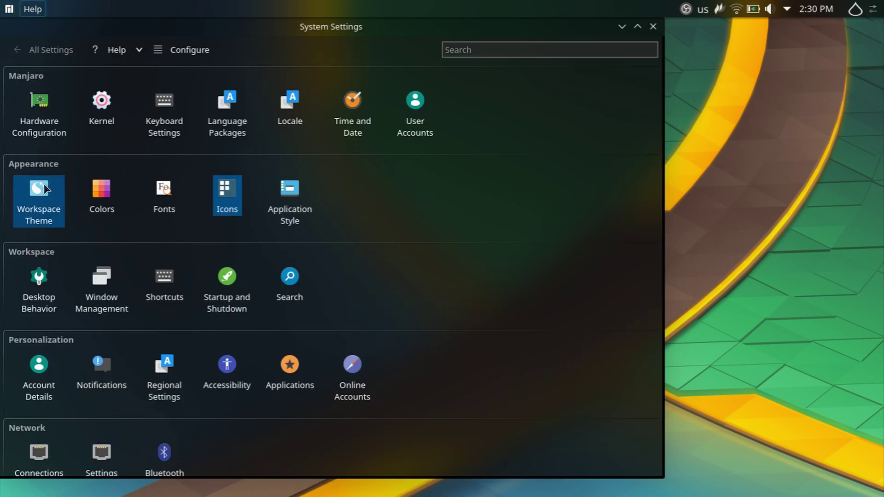
left_click(273, 210)
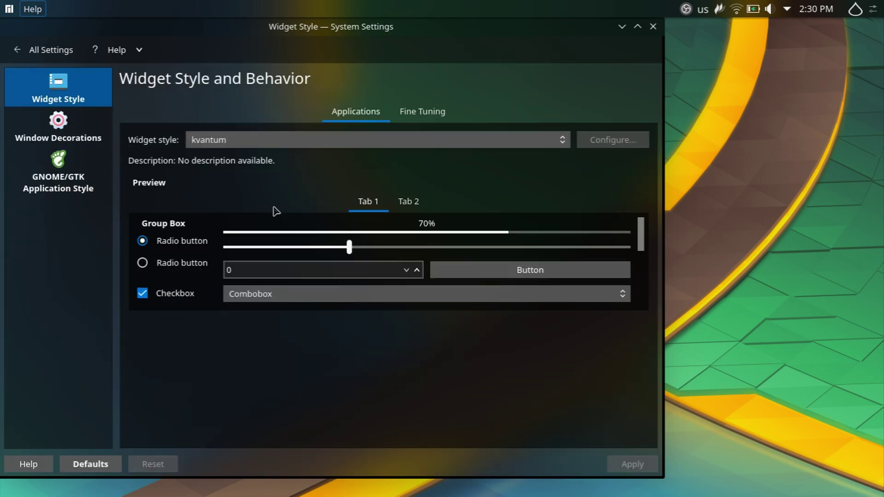
left_click(215, 142)
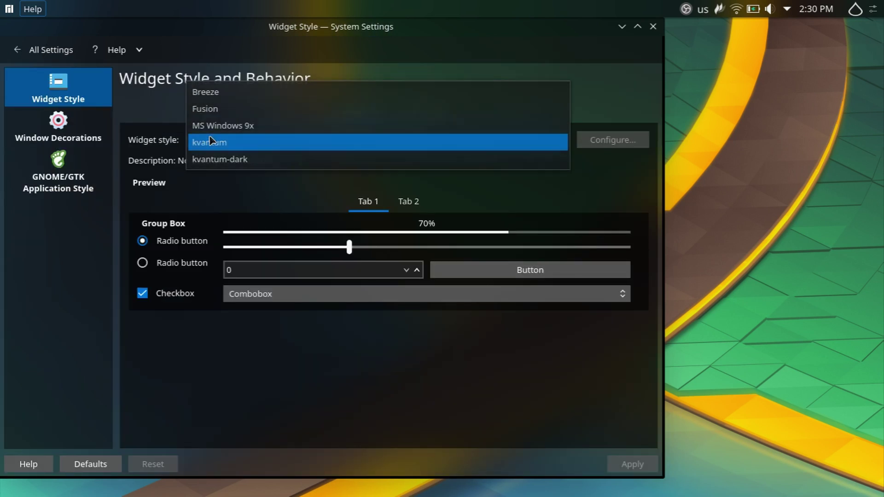
left_click(218, 145)
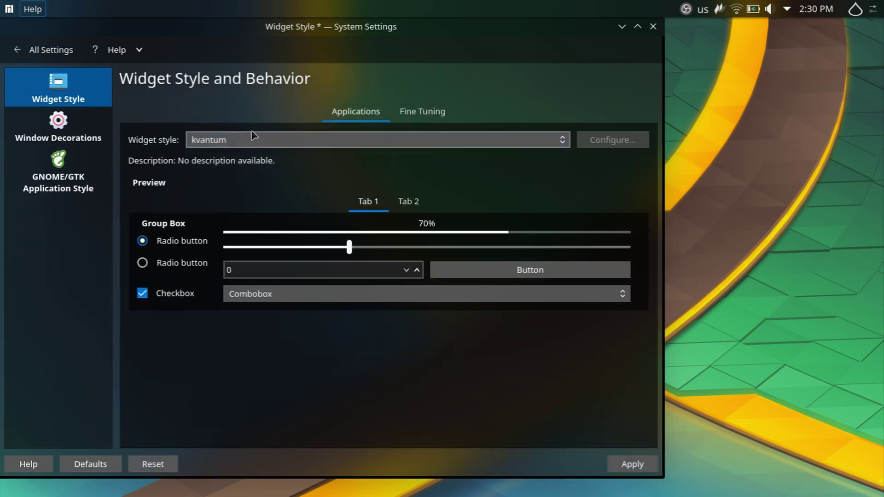
left_click_drag(206, 53, 319, 58)
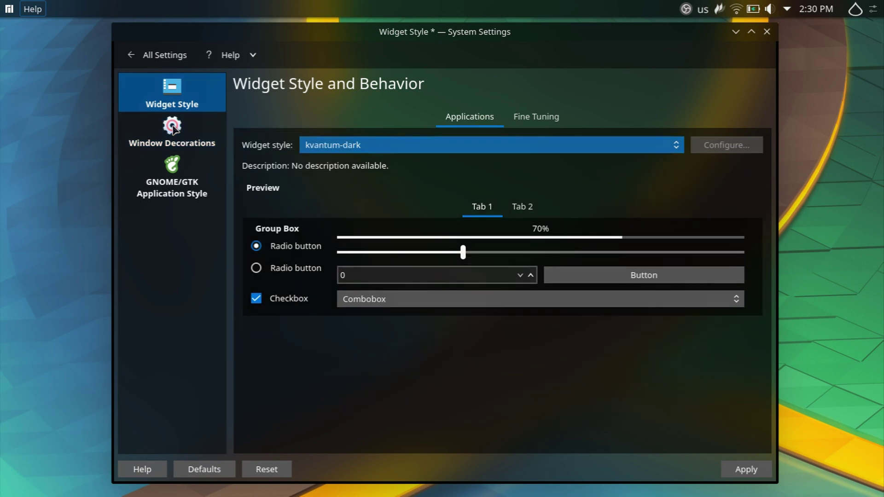
left_click(198, 146)
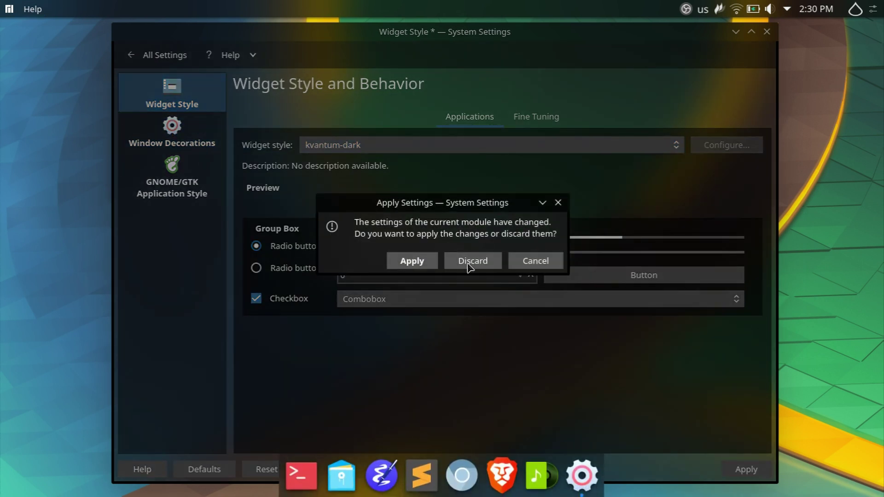
left_click(497, 261)
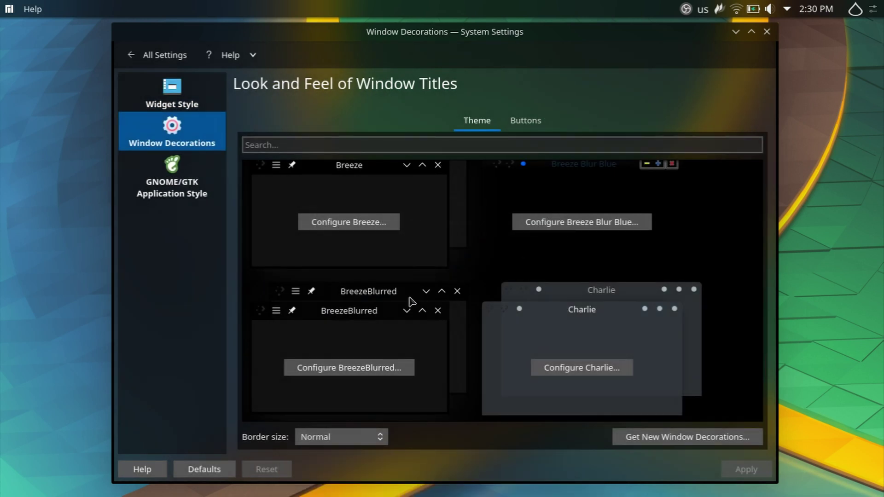
Point out the BreezeBlurred window decoration and view the GNOME/GTK application style settings, discarding the decoration change.
left_click(344, 334)
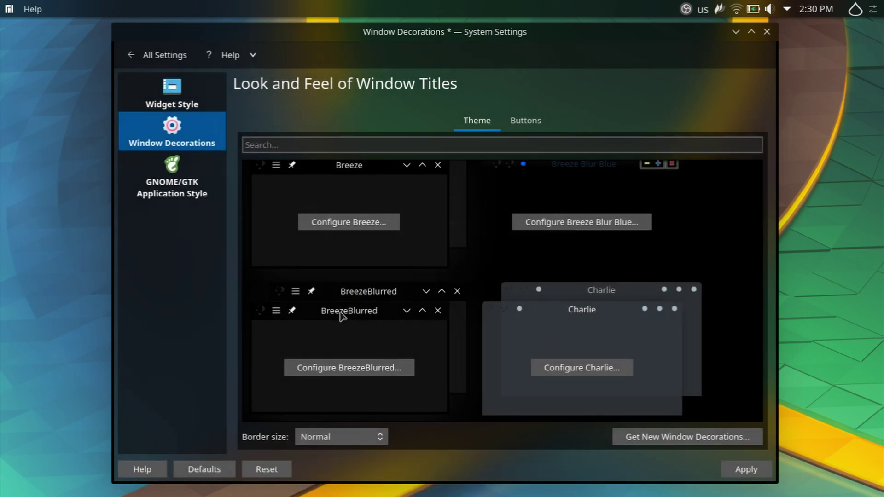
left_click(150, 174)
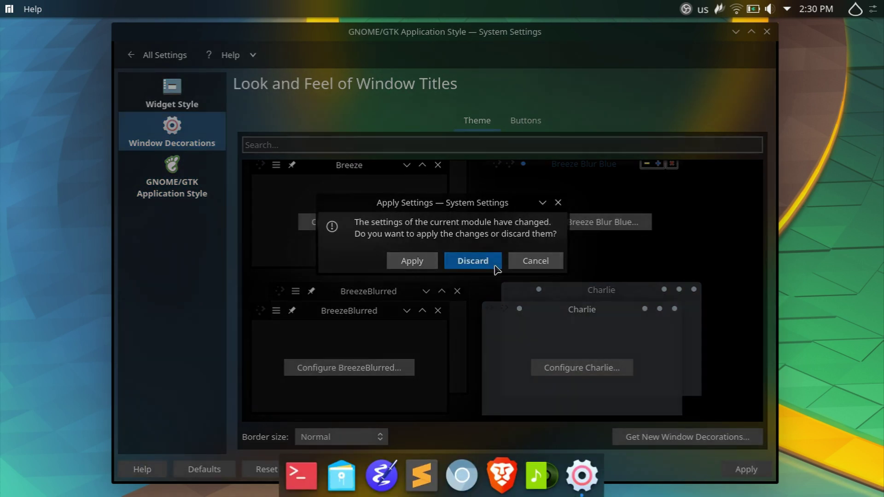
left_click(495, 267)
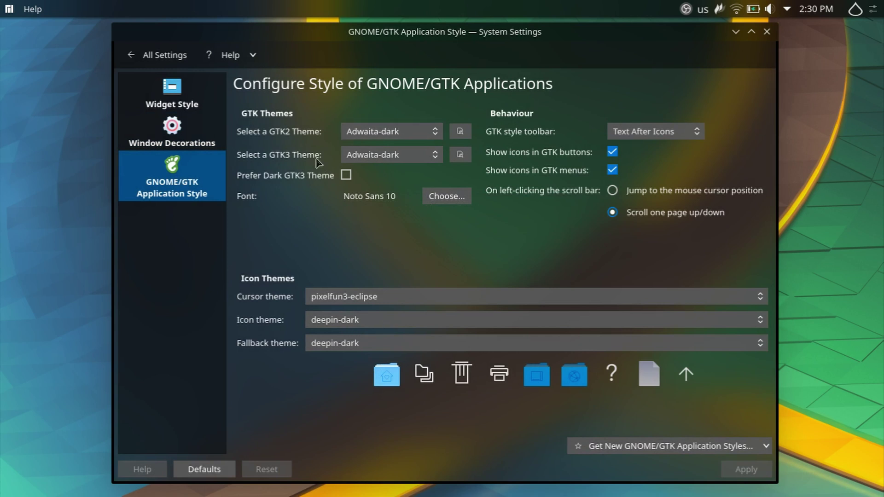
Close System Settings, launch Kvantum Manager, and move its window toward the middle of the desktop.
left_click(766, 32)
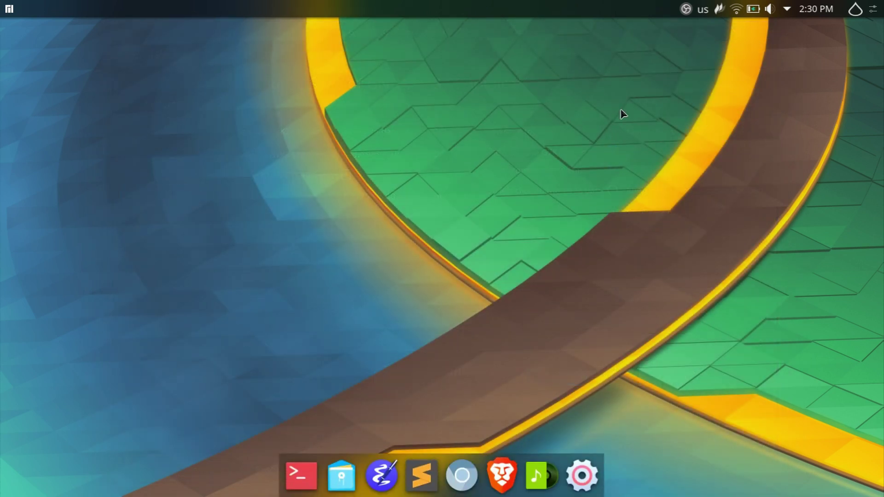
key("alt+space")
type("kvantum")
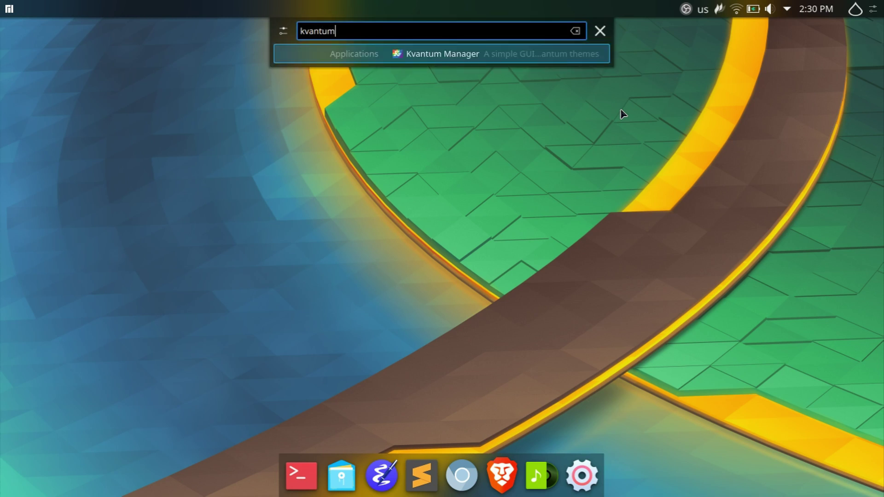
key("Return")
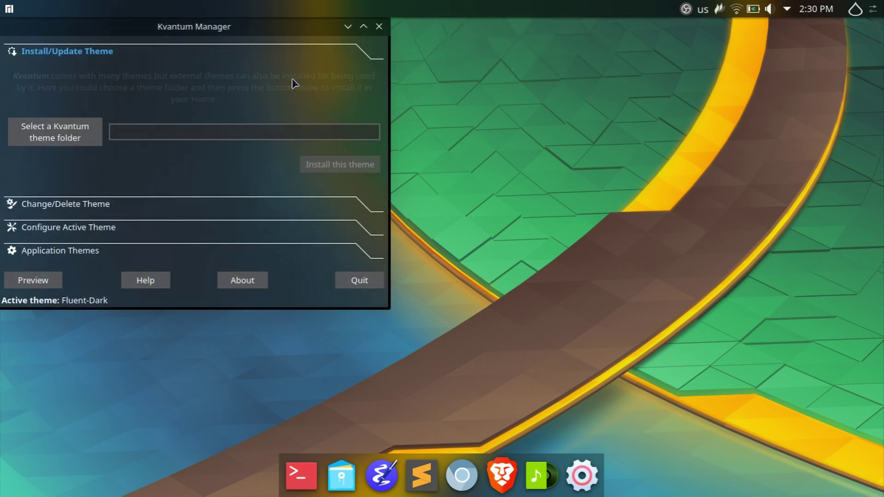
left_click_drag(176, 33, 373, 92)
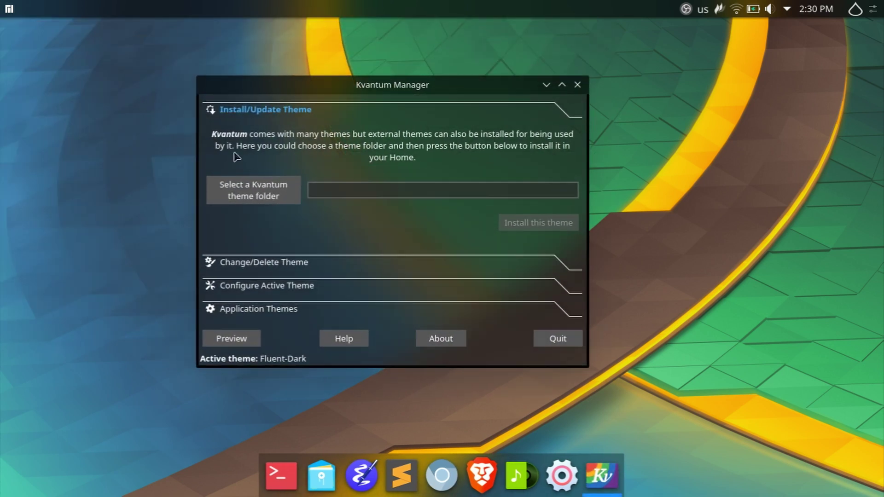
View the Kvantum theme folder chooser without selecting a folder, and examine the Fluent-Dark selection among the theme change options.
left_click(255, 190)
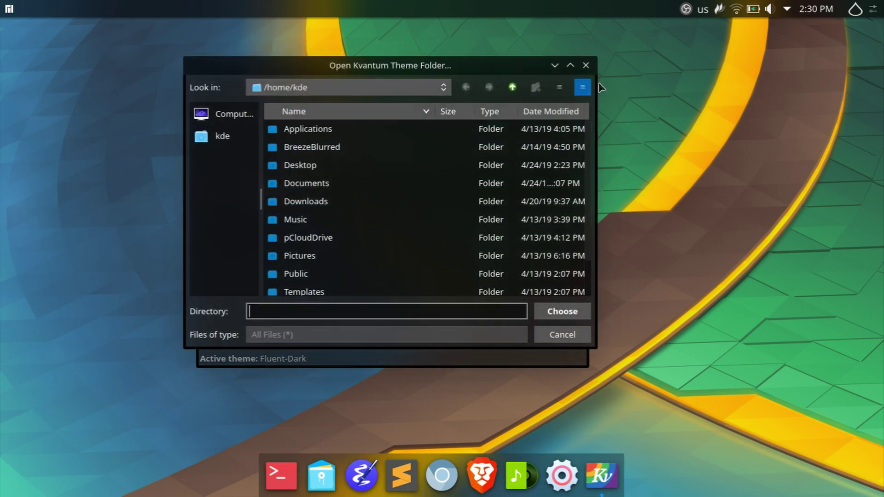
left_click(586, 66)
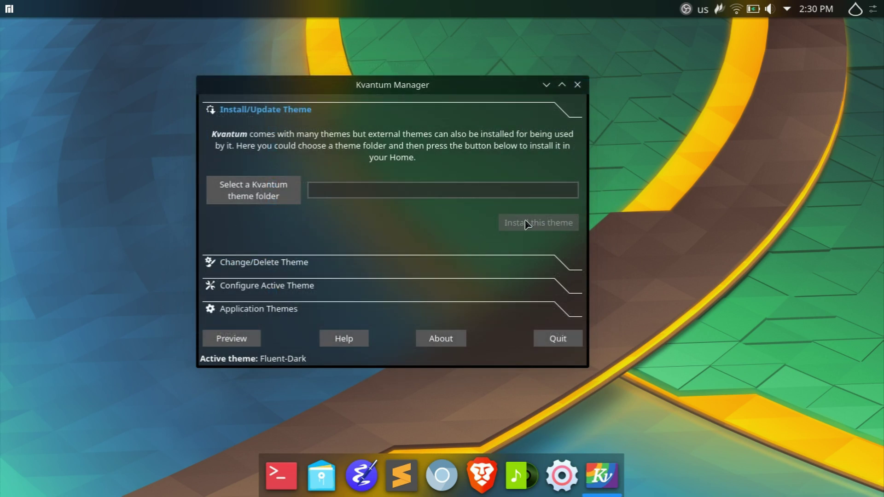
left_click(221, 264)
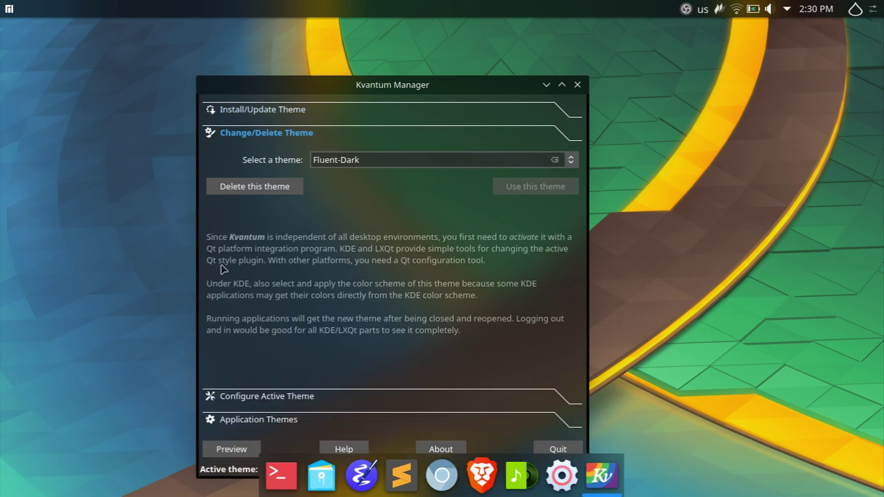
left_click_drag(319, 94, 321, 72)
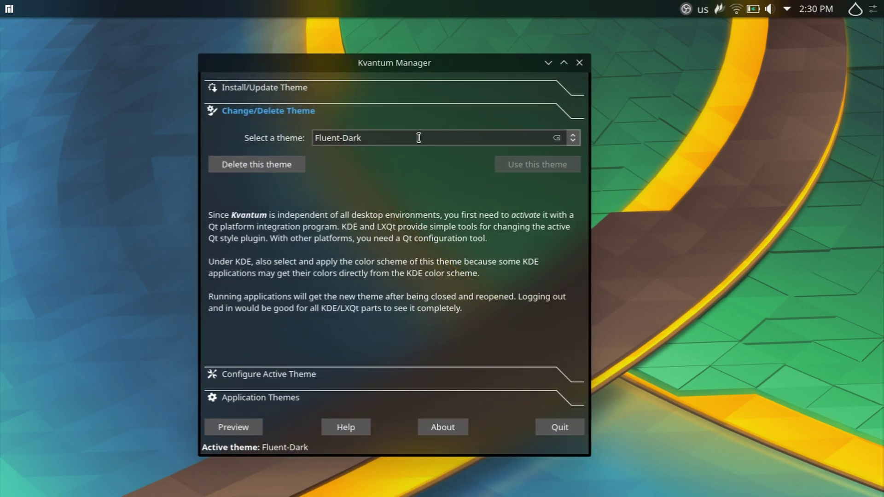
left_click_drag(419, 136, 300, 143)
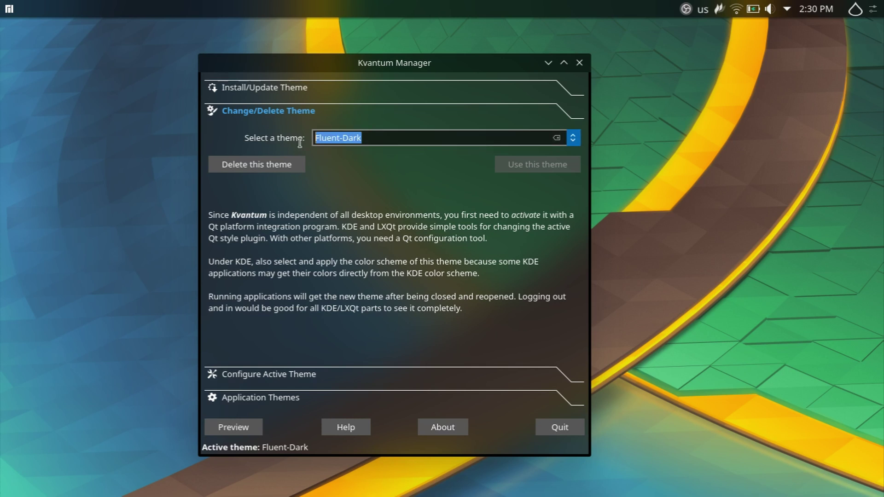
left_click(540, 173)
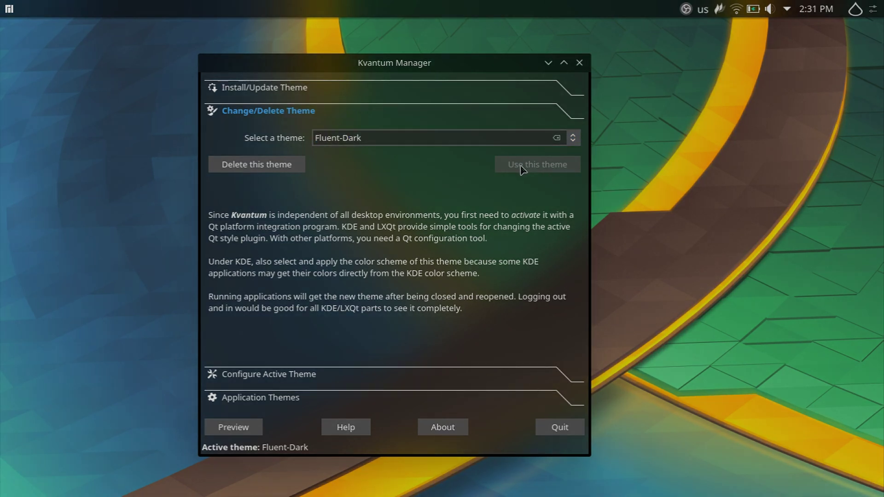